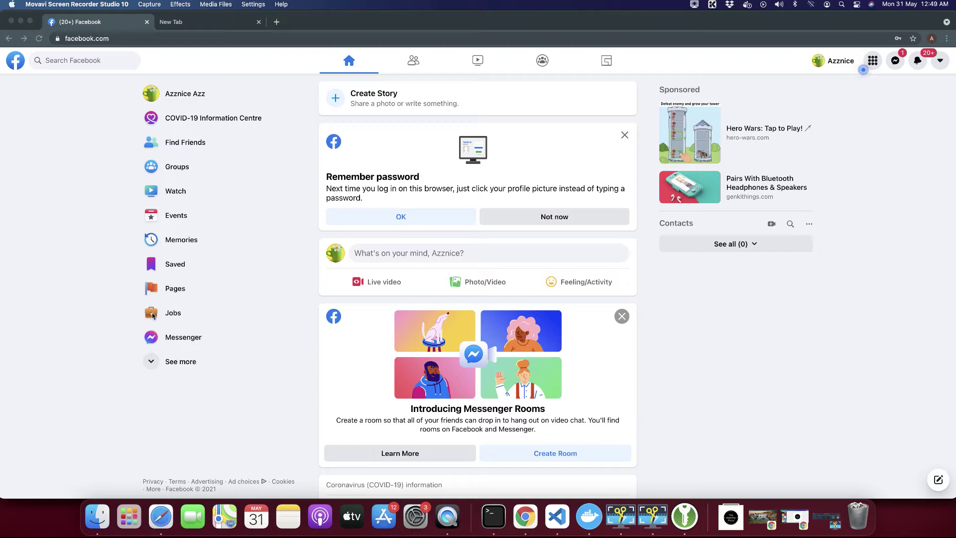
Start a new Page from the Pages section, checking the mobile and desktop previews.
{"action": "left_click", "coordinate": [92, 282]}
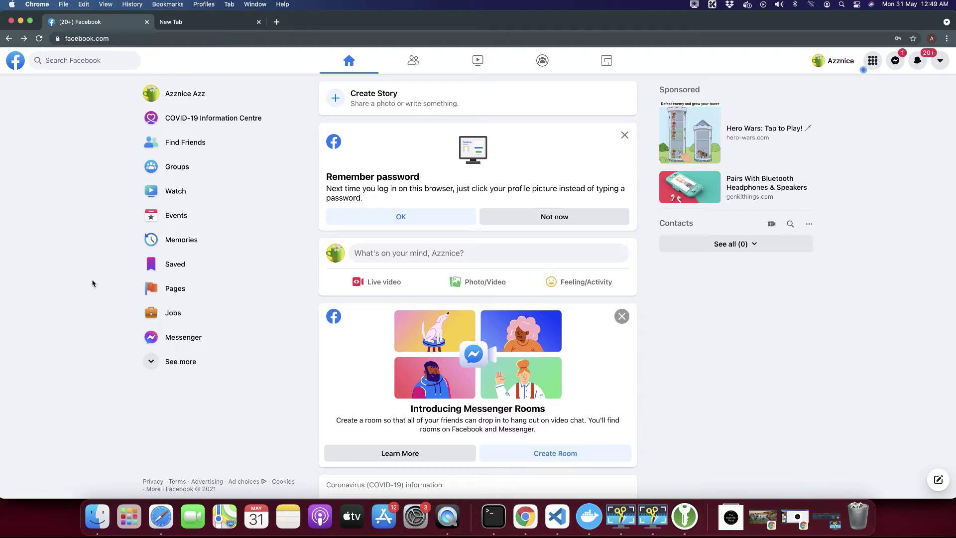
{"action": "left_click", "coordinate": [175, 290]}
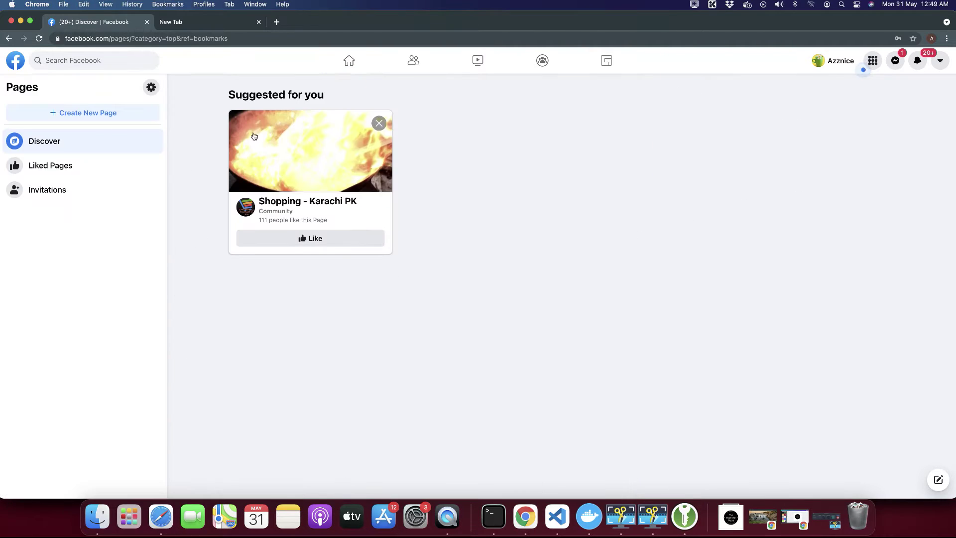
{"action": "left_click", "coordinate": [379, 123]}
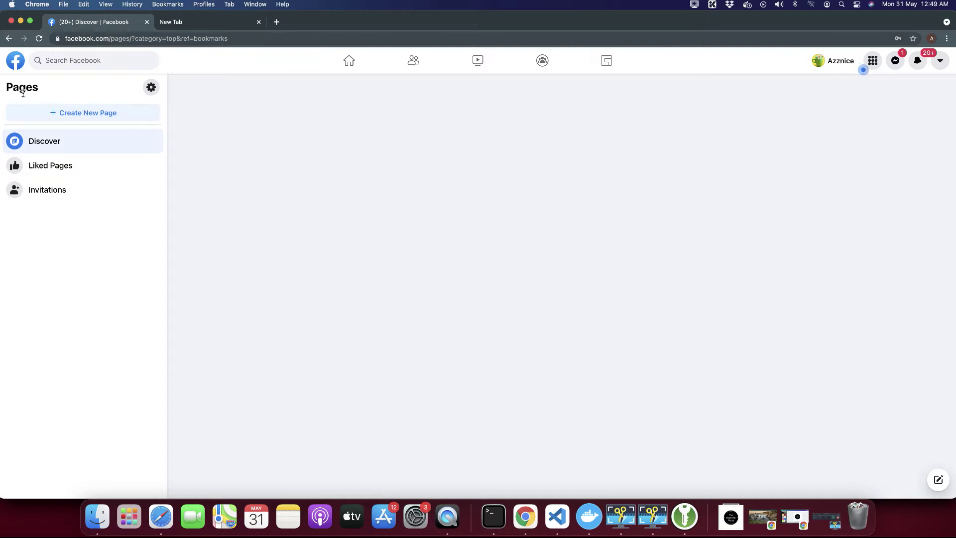
{"action": "left_click", "coordinate": [64, 114]}
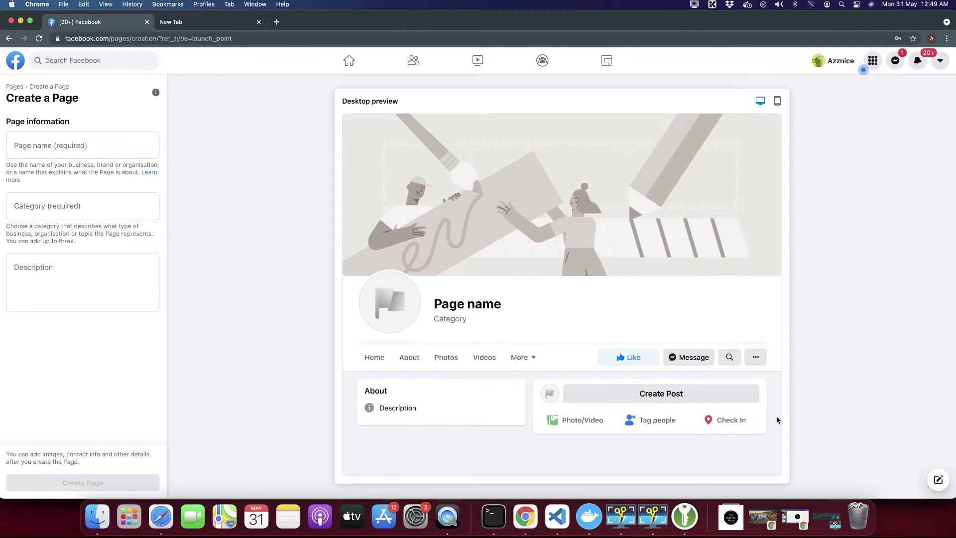
{"action": "left_click", "coordinate": [776, 101]}
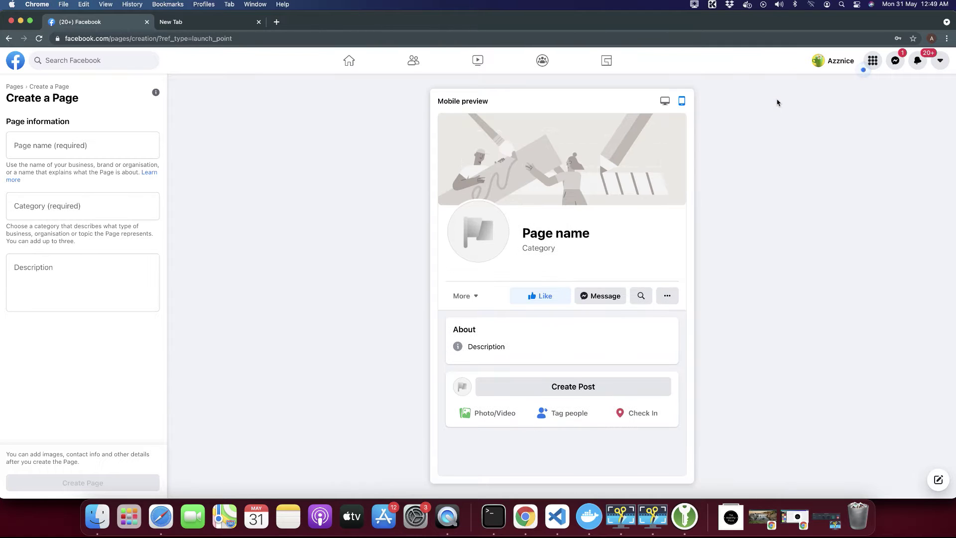
{"action": "left_click", "coordinate": [664, 101]}
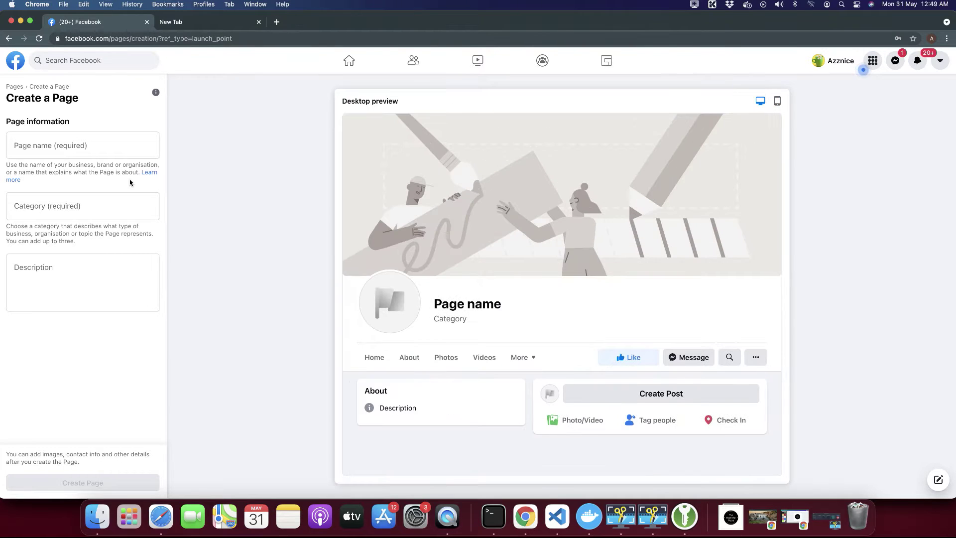
{"action": "left_click", "coordinate": [76, 146]}
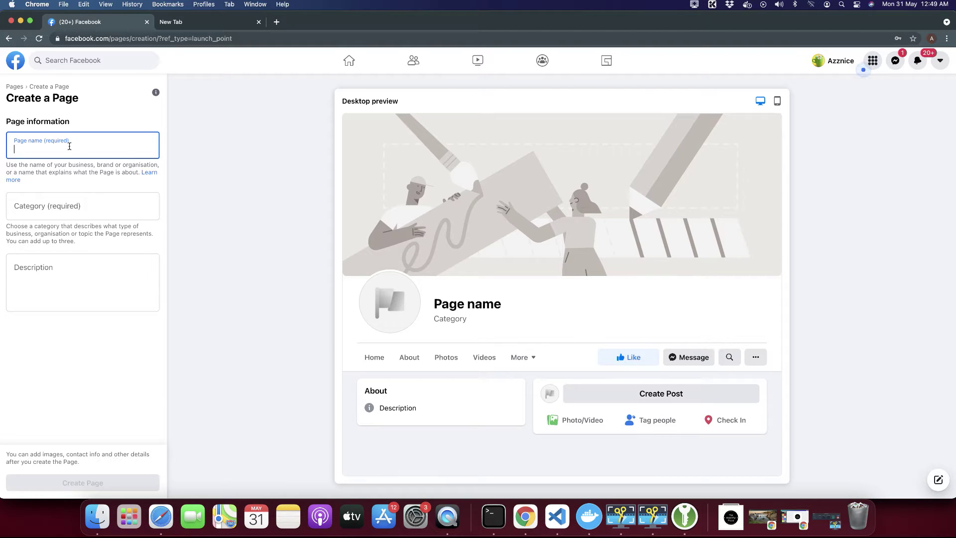
Enter 'Healthy Pizza' as the Page name and choose Restaurant and Food delivery service categories.
{"action": "type", "text": "Healthy"}
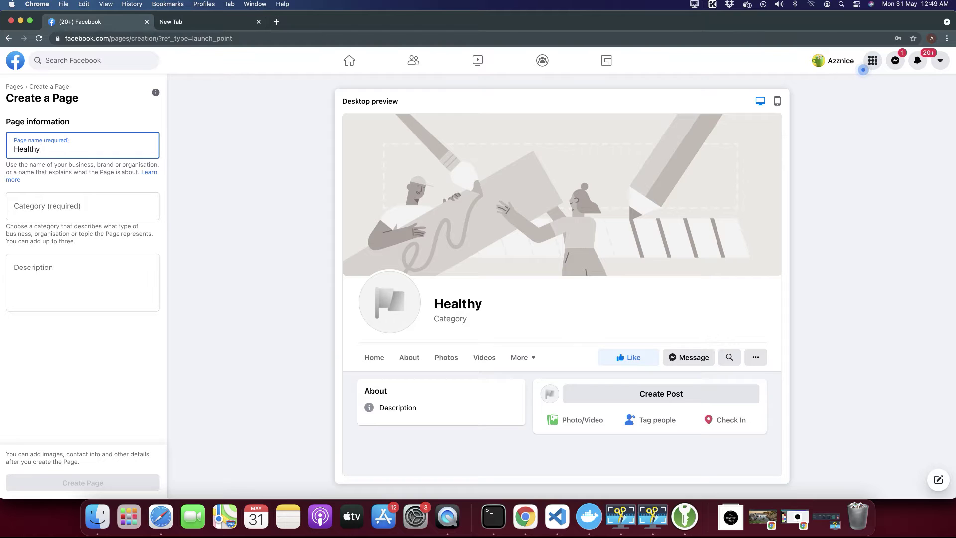
{"action": "type", "text": " Pizza"}
{"action": "left_click", "coordinate": [49, 212]}
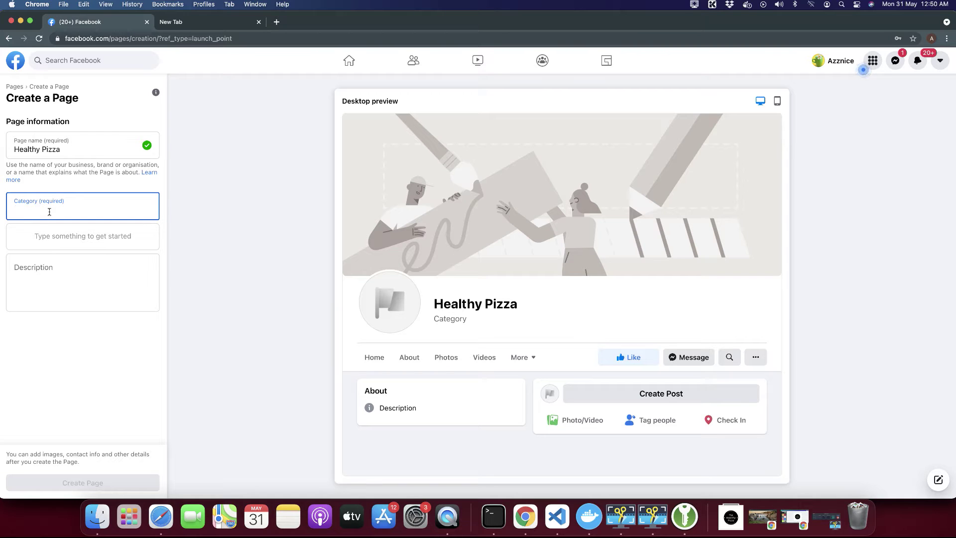
{"action": "type", "text": "re"}
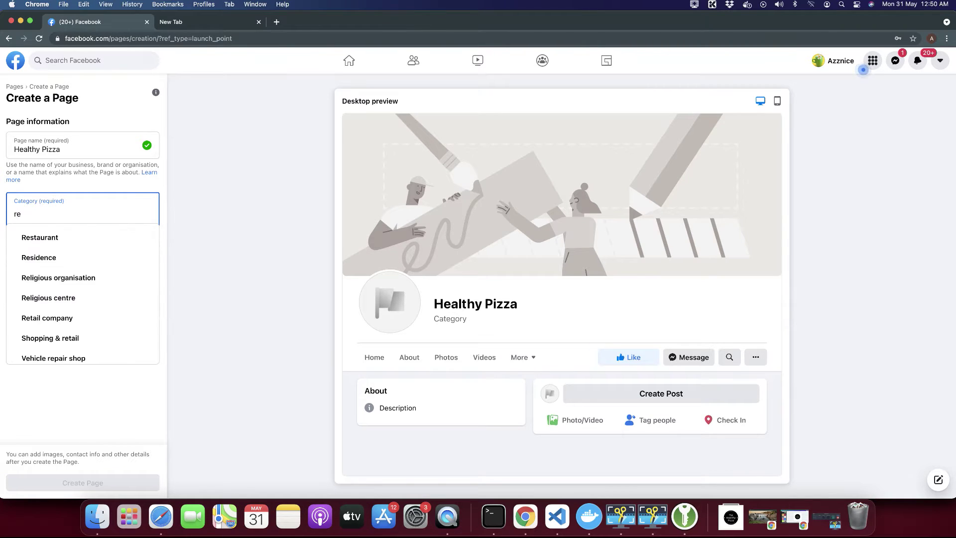
{"action": "left_click", "coordinate": [48, 236]}
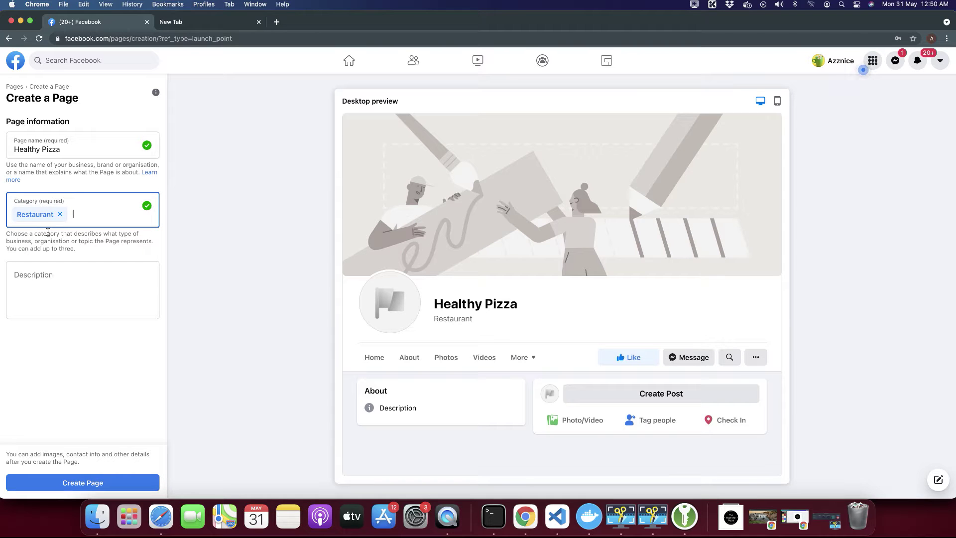
{"action": "type", "text": "de"}
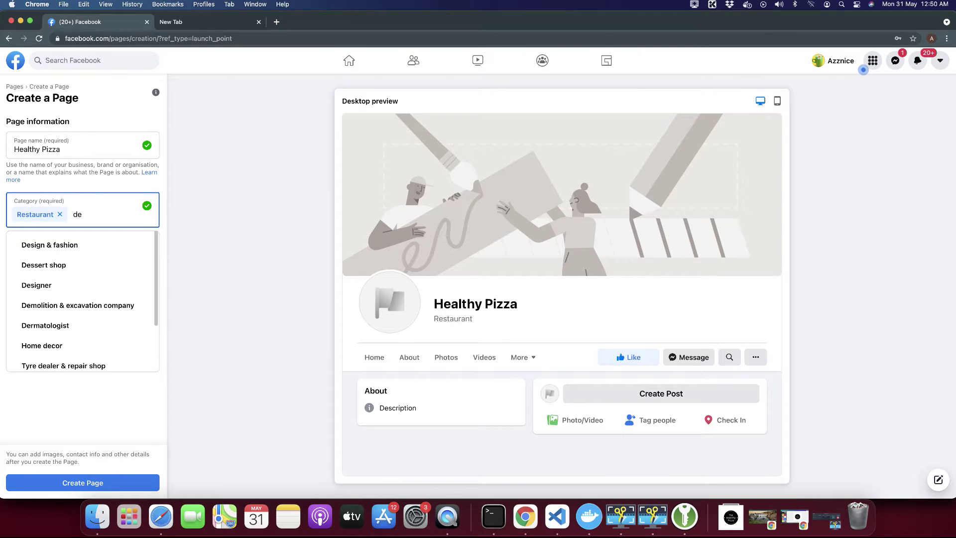
{"action": "type", "text": "li"}
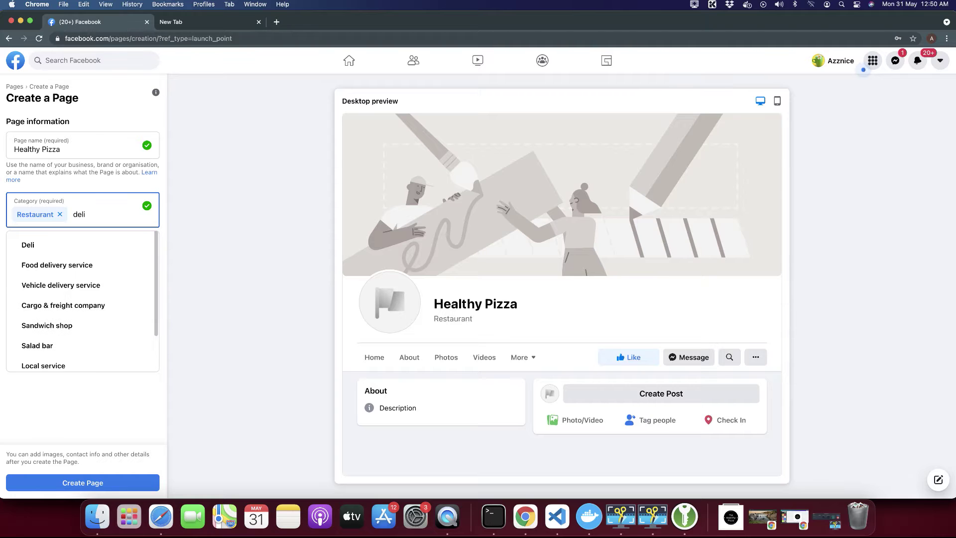
{"action": "left_click", "coordinate": [49, 266]}
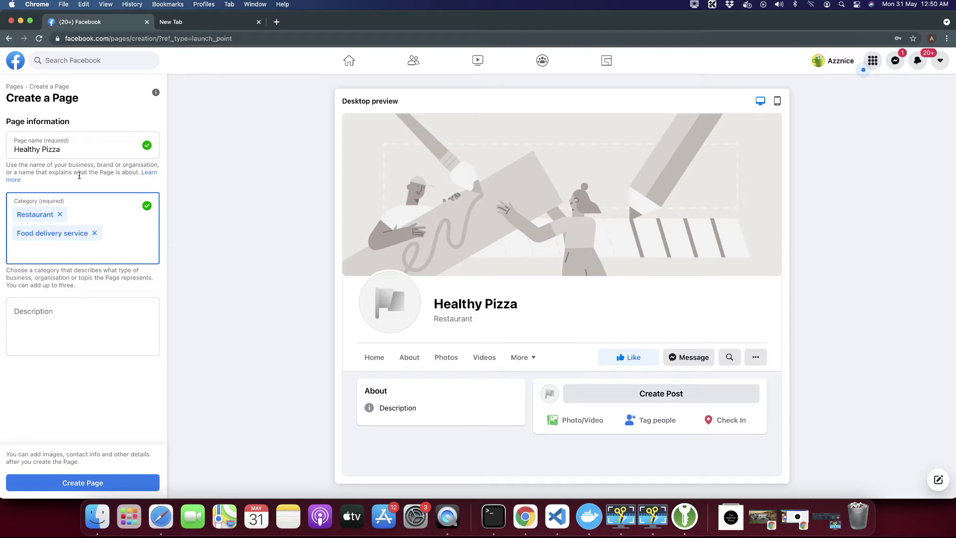
{"action": "left_click", "coordinate": [60, 312]}
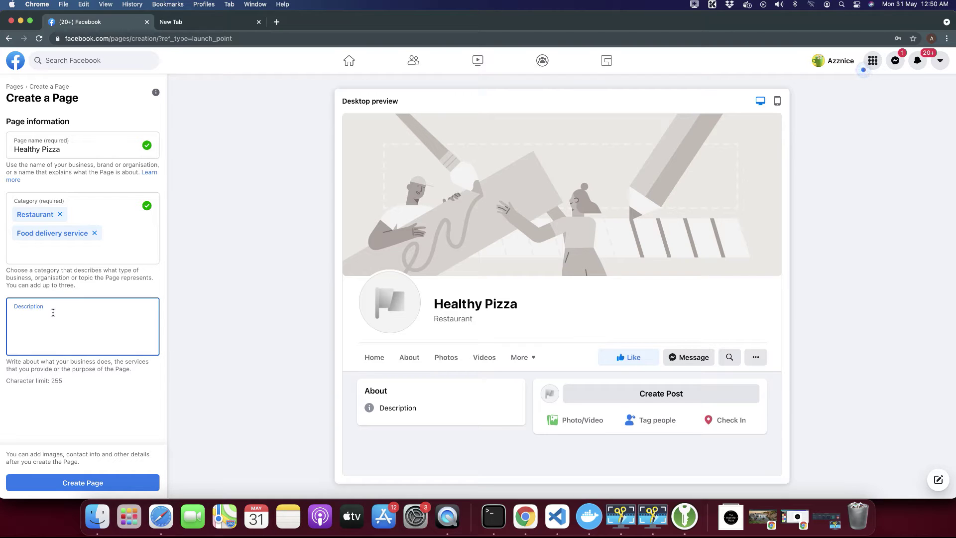
Begin the description 'Healthy pizza is the one of the best restaurants in…', fixing 'resturants'.
{"action": "type", "text": "Healty P"}
{"action": "key", "text": "BackSpace"}
{"action": "key", "text": "BackSpace"}
{"action": "key", "text": "BackSpace"}
{"action": "key", "text": "BackSpace"}
{"action": "type", "text": "lthy pizza is the "}
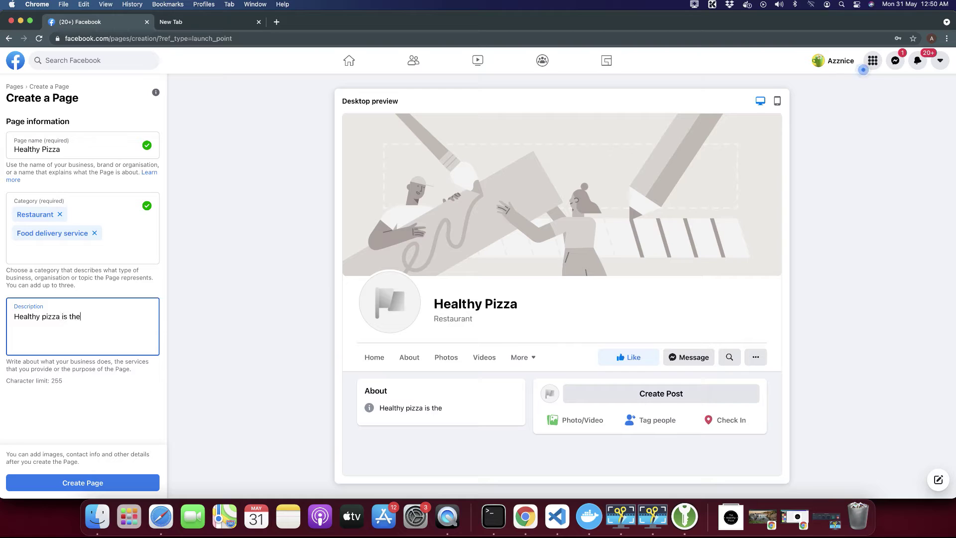
{"action": "type", "text": "one of the best resturants int h"}
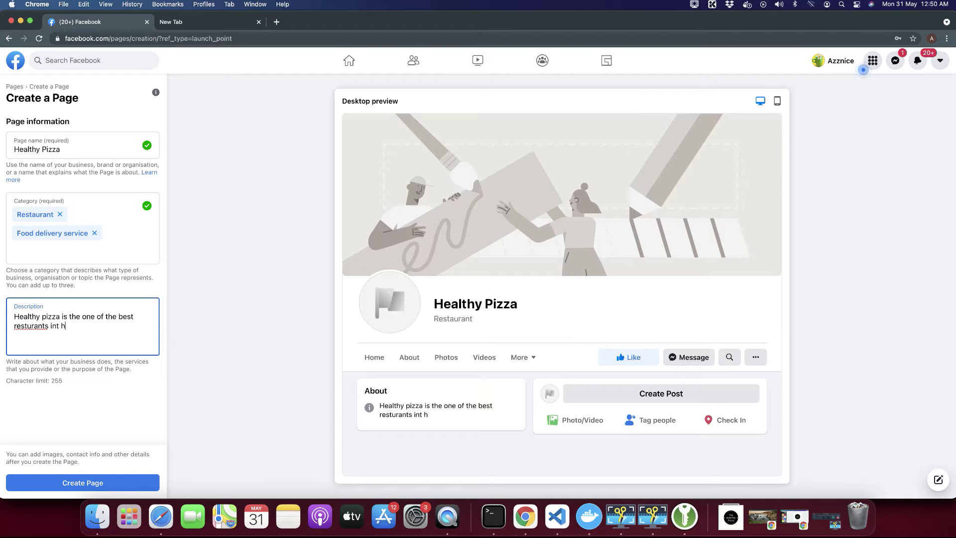
{"action": "left_click", "coordinate": [31, 326]}
{"action": "right_click", "coordinate": [36, 330]}
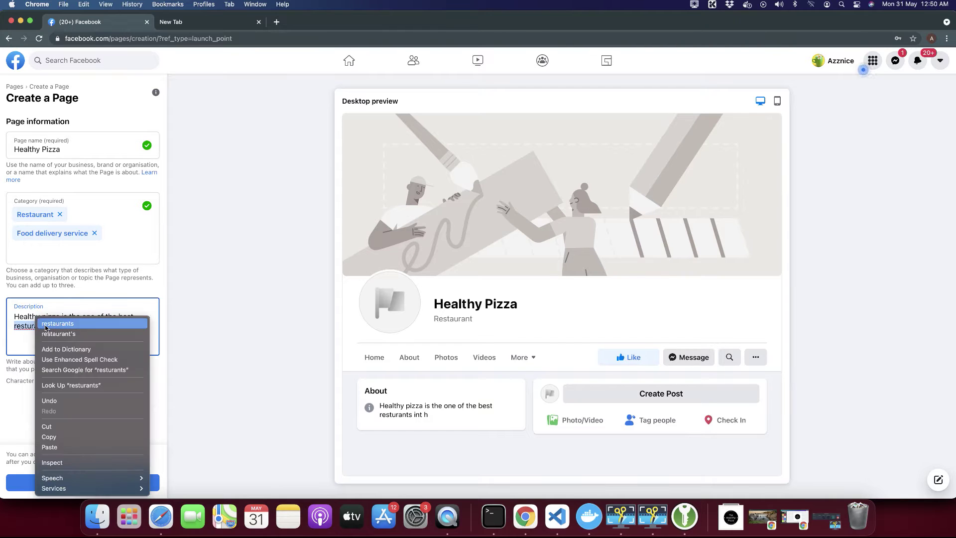
{"action": "left_click", "coordinate": [56, 324]}
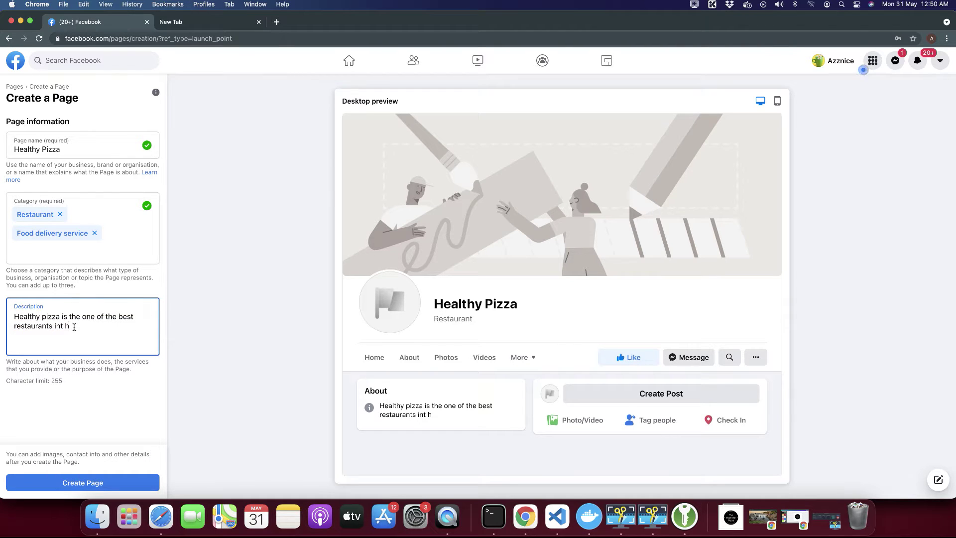
Finish the description with 'the town. We provide the most delicious pizza with highest quality.'.
{"action": "key", "text": "BackSpace"}
{"action": "key", "text": "BackSpace"}
{"action": "key", "text": "BackSpace"}
{"action": "type", "text": "the town"}
{"action": "type", "text": ". We kee t"}
{"action": "key", "text": "BackSpace"}
{"action": "key", "text": "BackSpace"}
{"action": "key", "text": "BackSpace"}
{"action": "key", "text": "BackSpace"}
{"action": "key", "text": "BackSpace"}
{"action": "type", "text": "pr"}
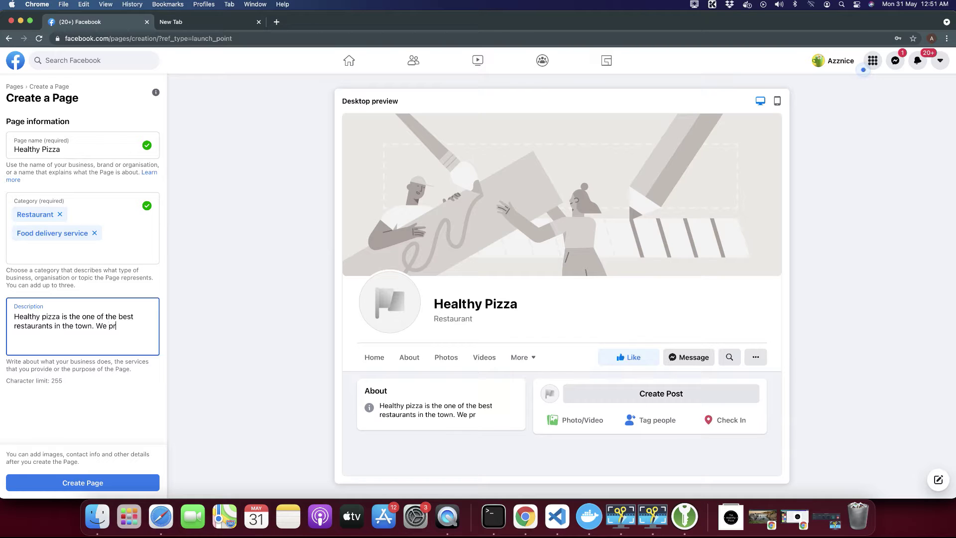
{"action": "type", "text": "ovide the best"}
{"action": "key", "text": "BackSpace"}
{"action": "key", "text": "BackSpace"}
{"action": "key", "text": "BackSpace"}
{"action": "key", "text": "BackSpace"}
{"action": "type", "text": "most delicious pizza with high "}
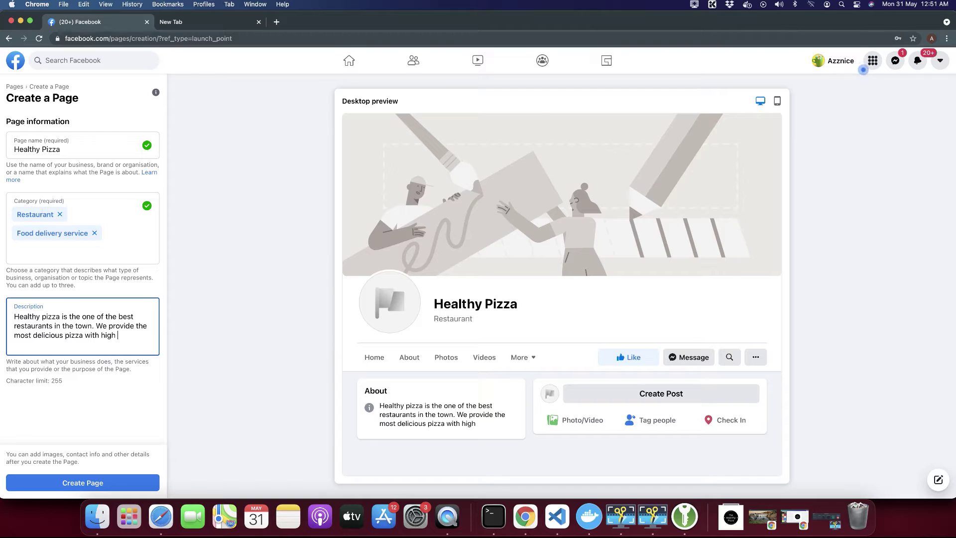
{"action": "type", "text": "est quality."}
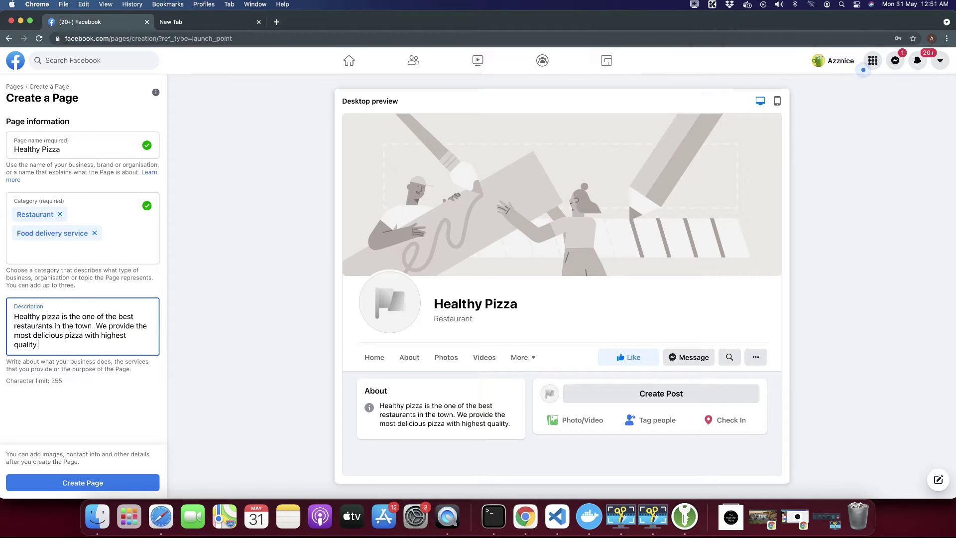
{"action": "left_click", "coordinate": [213, 365]}
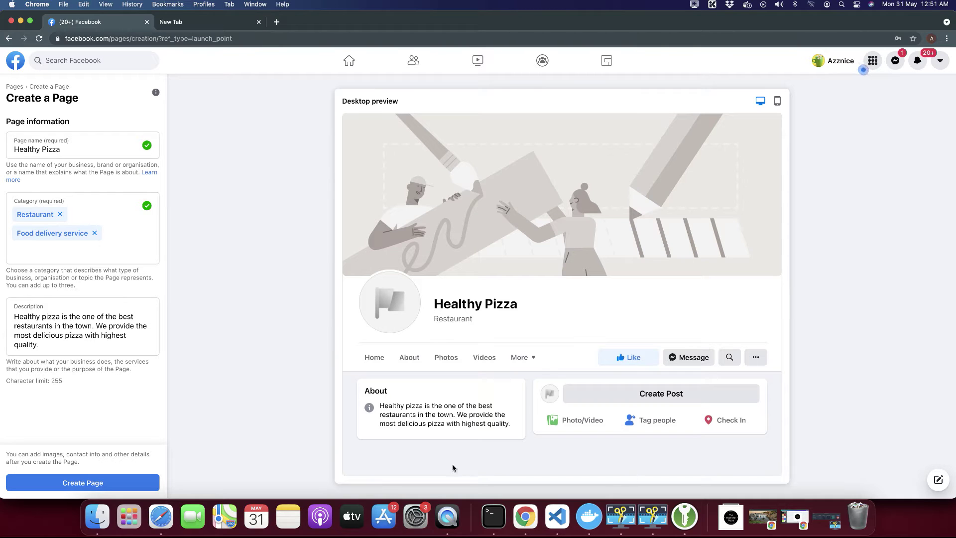
Create the Healthy Pizza Page and scroll to the profile and cover image options.
{"action": "left_click", "coordinate": [132, 484]}
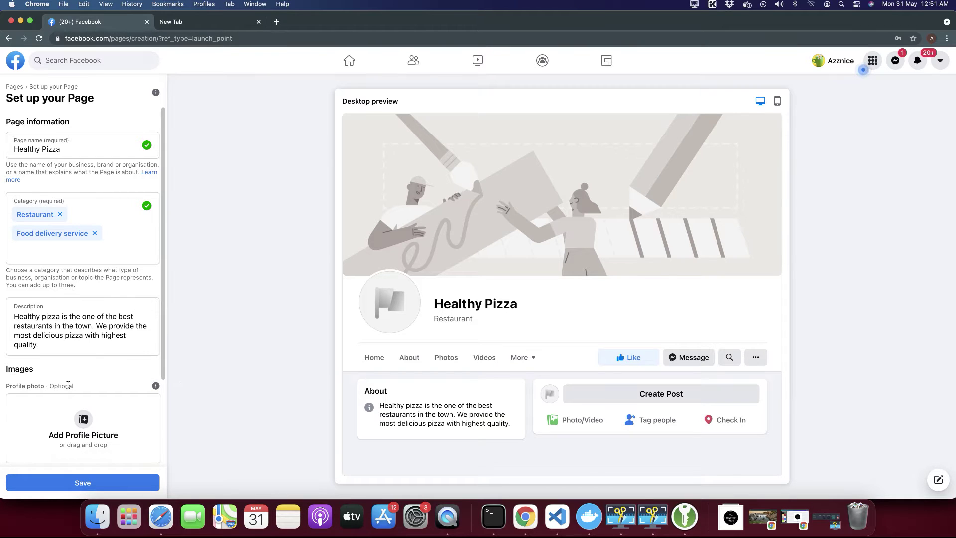
{"action": "scroll", "coordinate": [68, 384], "scroll_direction": "down", "scroll_amount": 3}
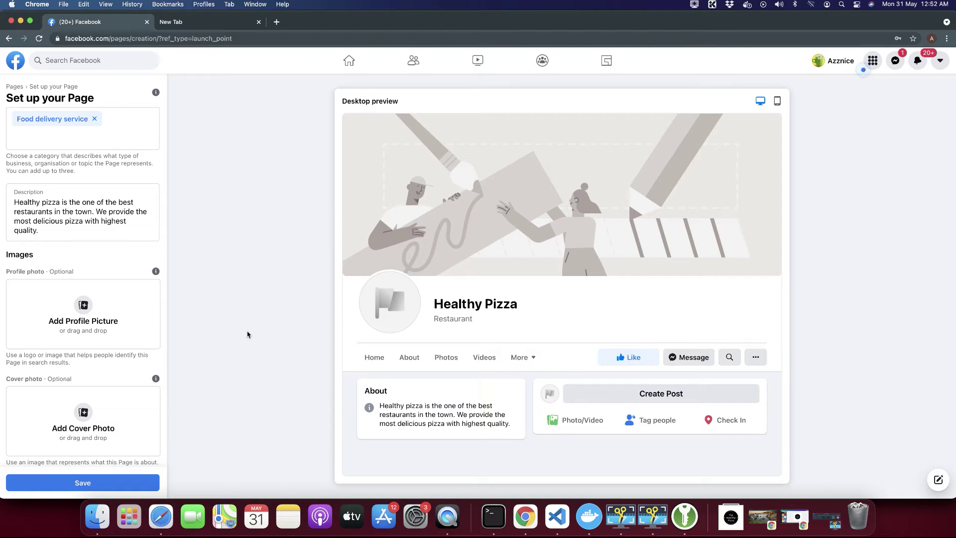
{"action": "left_click", "coordinate": [82, 316]}
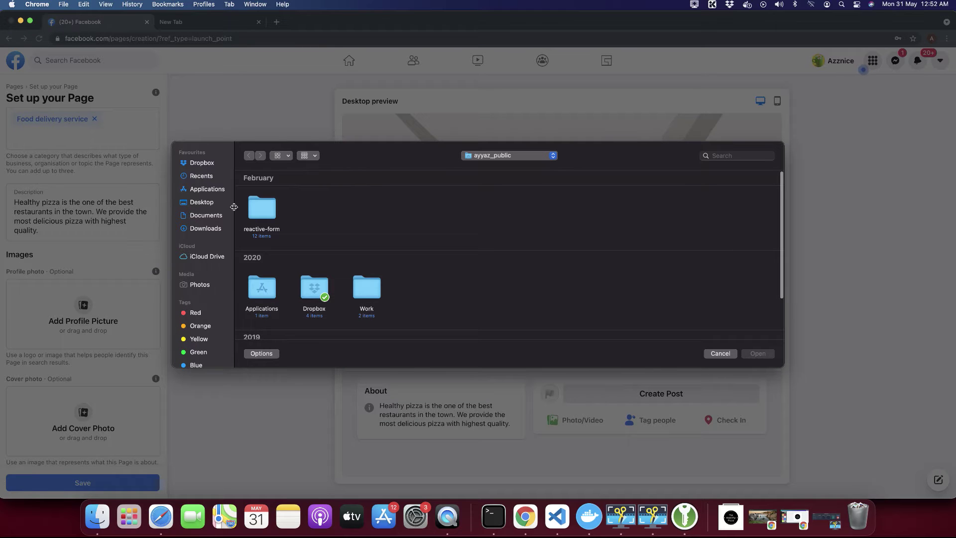
{"action": "left_click", "coordinate": [205, 228]}
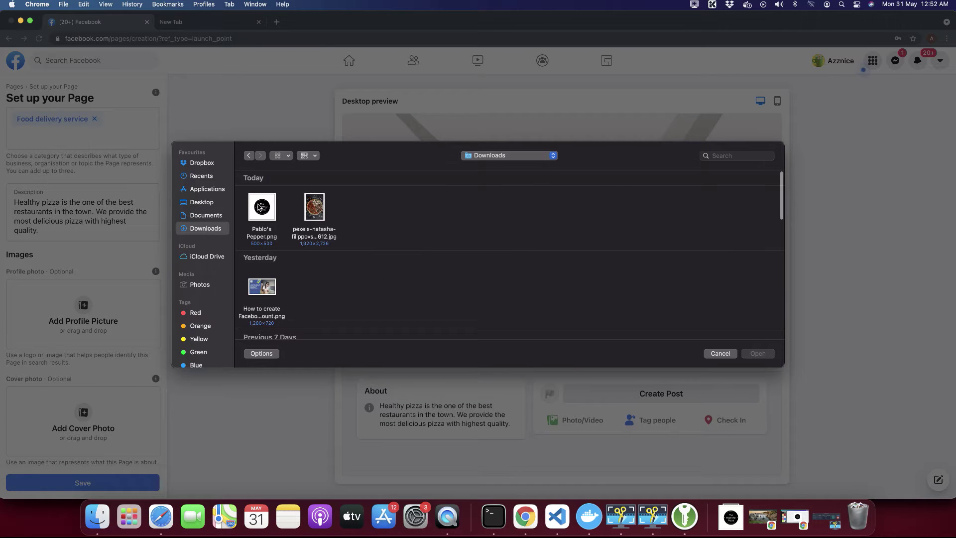
{"action": "double_click", "coordinate": [263, 208]}
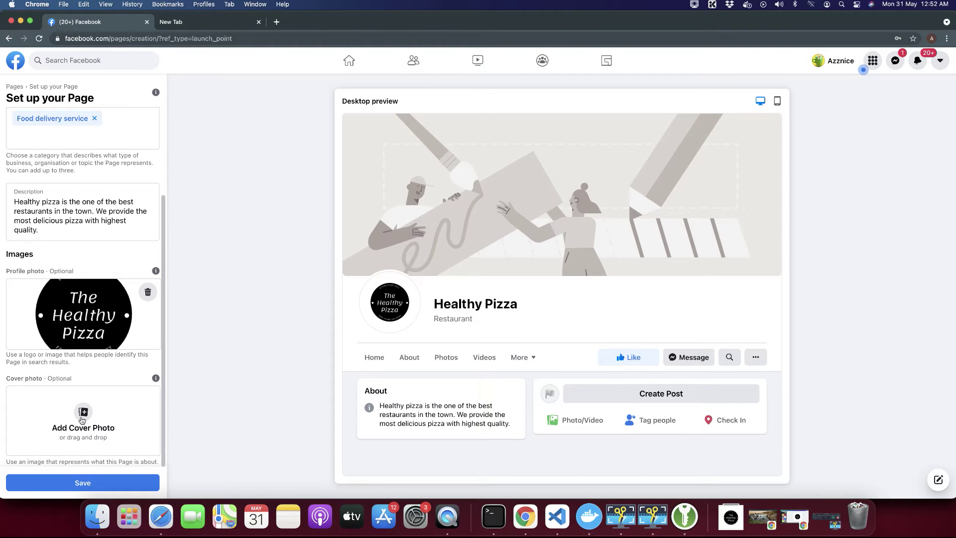
Upload the pizza photo as the Page's cover photo.
{"action": "left_click", "coordinate": [83, 418]}
{"action": "left_click", "coordinate": [314, 206]}
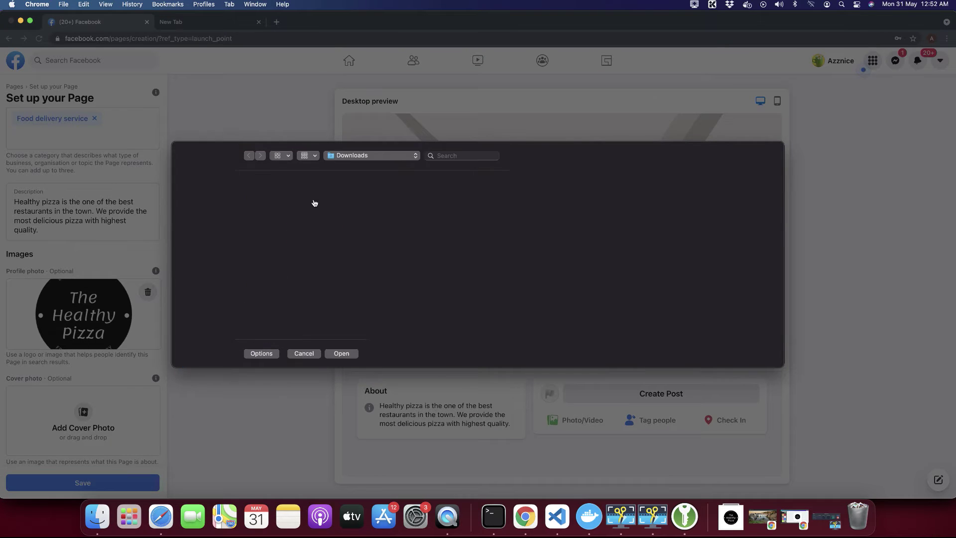
{"action": "double_click", "coordinate": [314, 202]}
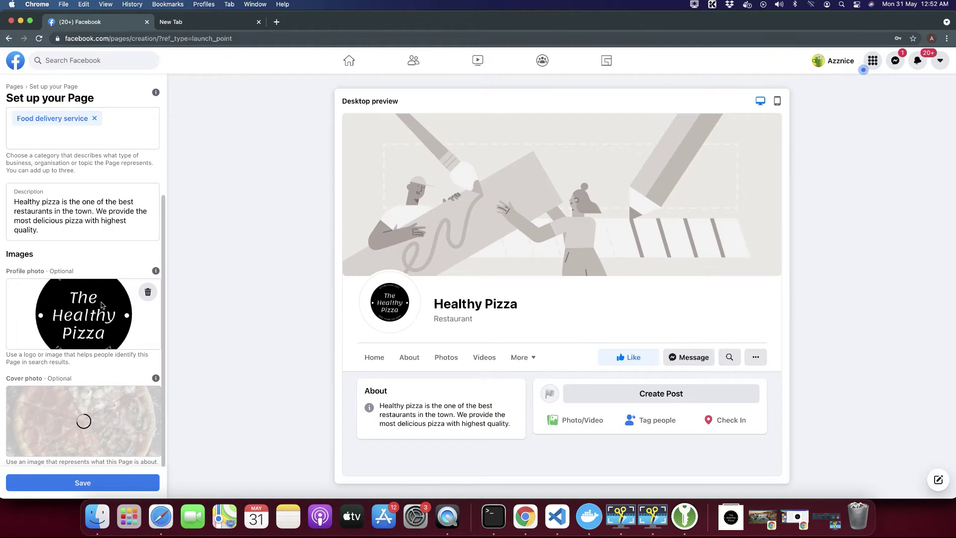
{"action": "scroll", "coordinate": [41, 162], "scroll_direction": "up", "scroll_amount": 4}
Rename the Page to 'The Healthy Pizza'.
{"action": "left_click", "coordinate": [42, 149]}
{"action": "left_click", "coordinate": [15, 149]}
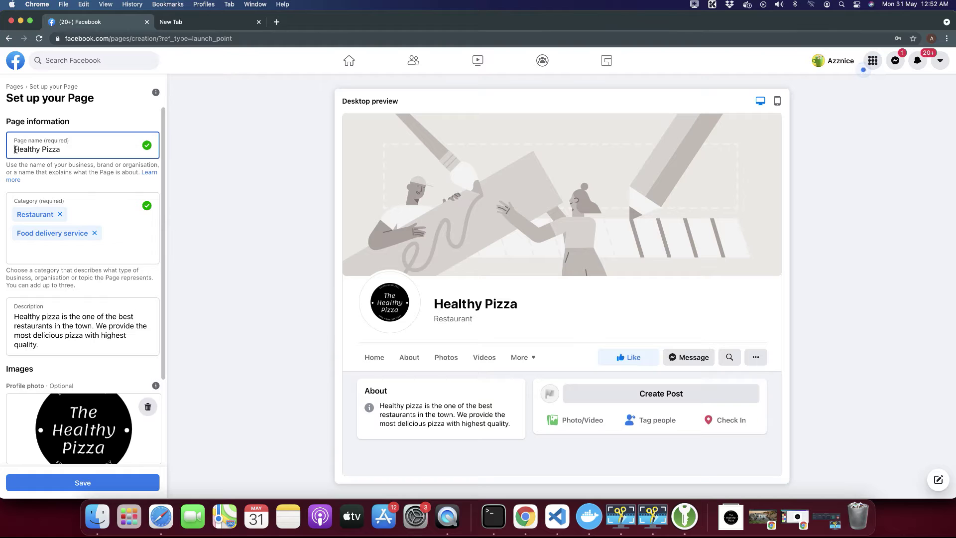
{"action": "type", "text": "The"}
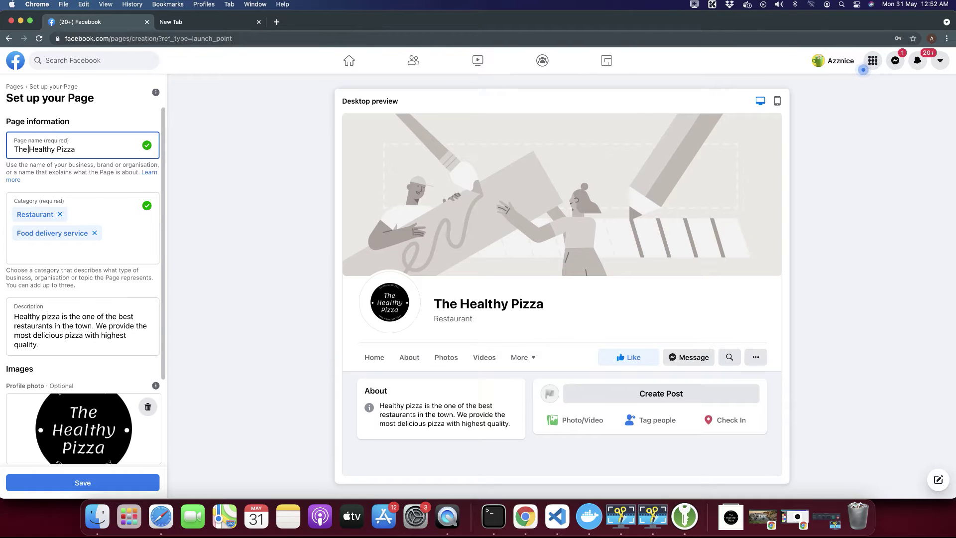
Reposition the pizza cover photo to show a higher part, then save the Page.
{"action": "scroll", "coordinate": [19, 282], "scroll_direction": "down", "scroll_amount": 3}
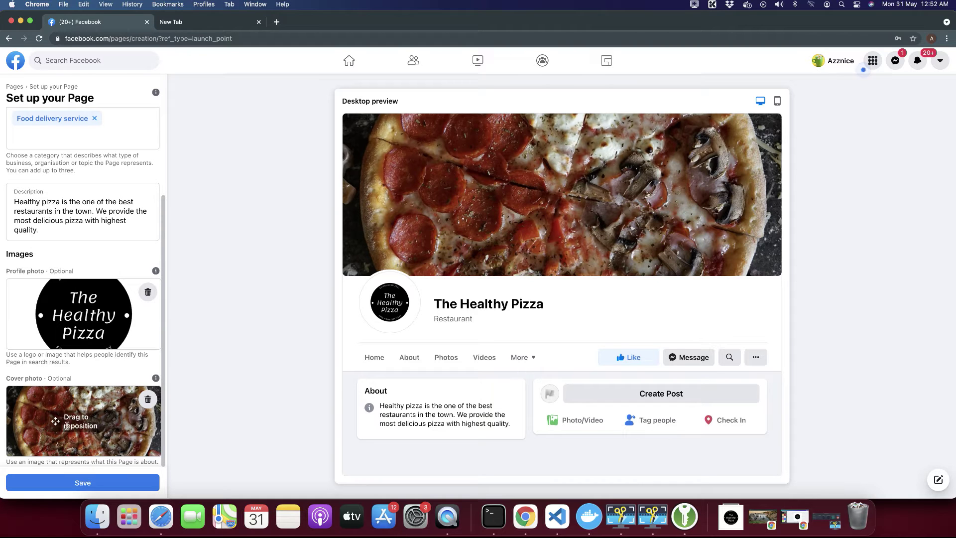
{"action": "left_click_drag", "start_coordinate": [98, 450], "coordinate": [79, 460]}
{"action": "mouse_move", "coordinate": [139, 448]}
{"action": "left_mouse_down"}
{"action": "mouse_move", "coordinate": [135, 433]}
{"action": "mouse_move", "coordinate": [140, 458]}
{"action": "mouse_move", "coordinate": [139, 448]}
{"action": "left_mouse_up"}
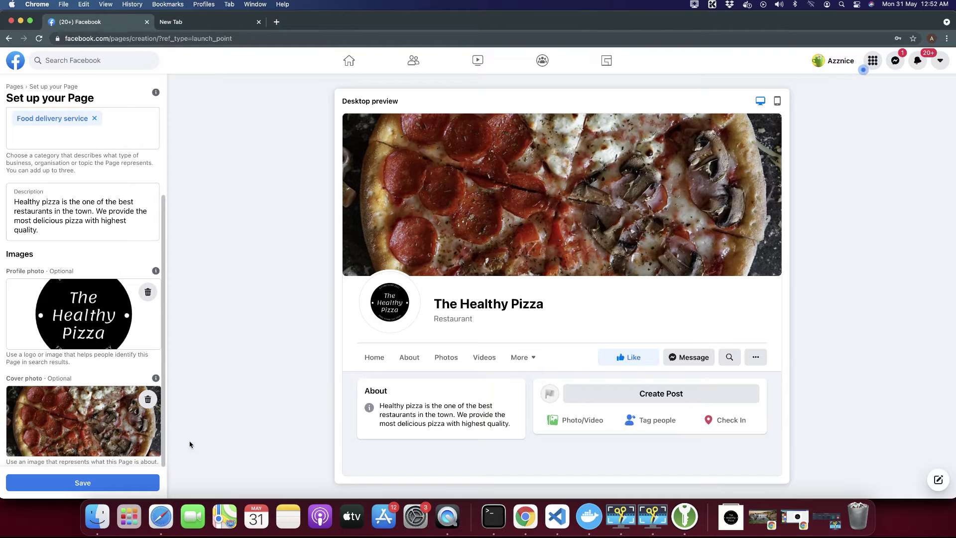
{"action": "left_click", "coordinate": [104, 482]}
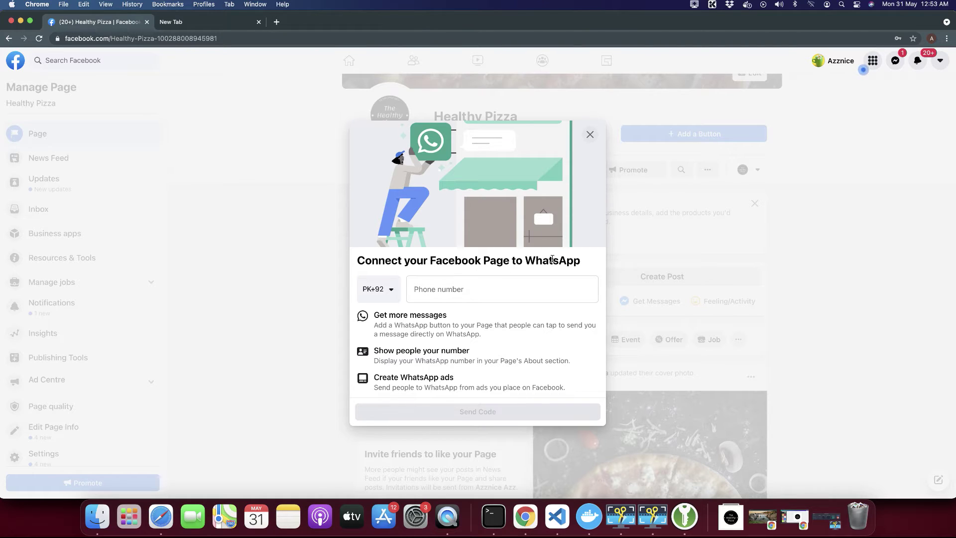
Close the Connect to WhatsApp dialog and confirm Leave without adding a number.
{"action": "left_click", "coordinate": [486, 286]}
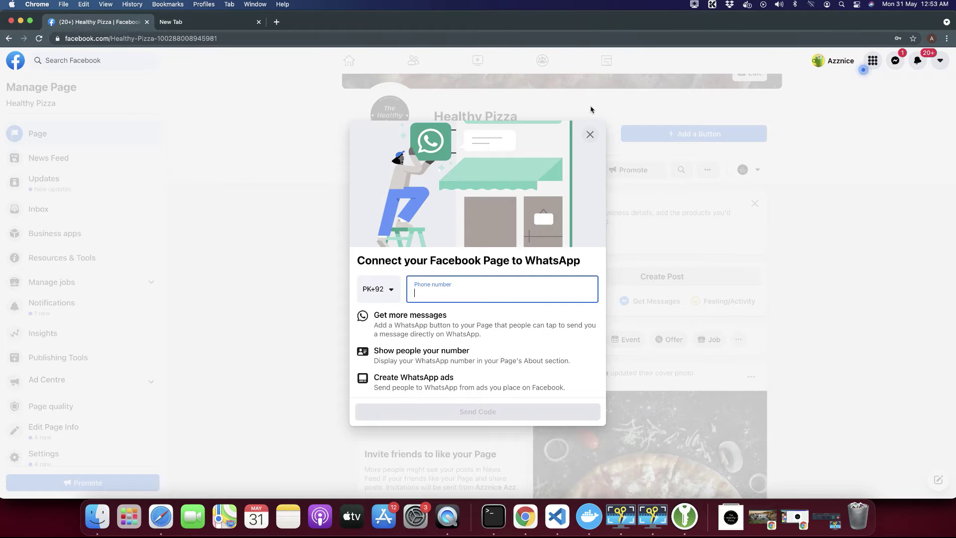
{"action": "left_click", "coordinate": [590, 137]}
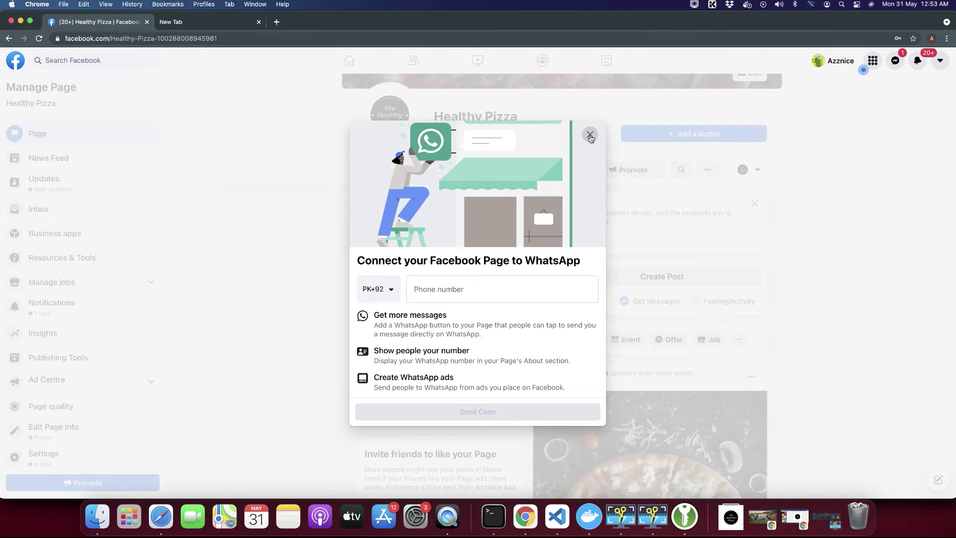
{"action": "left_click", "coordinate": [590, 137]}
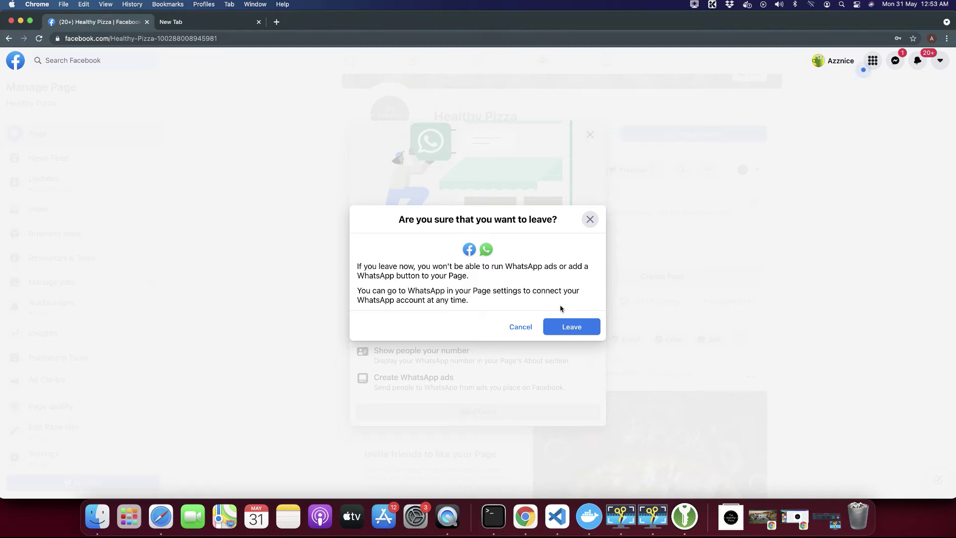
{"action": "left_click", "coordinate": [567, 323]}
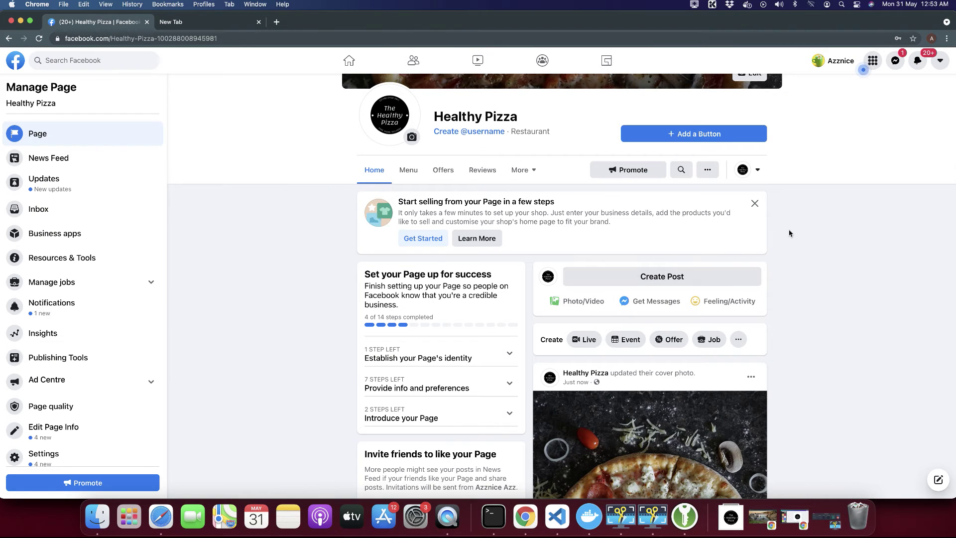
{"action": "scroll", "coordinate": [788, 233], "scroll_direction": "down", "scroll_amount": 3}
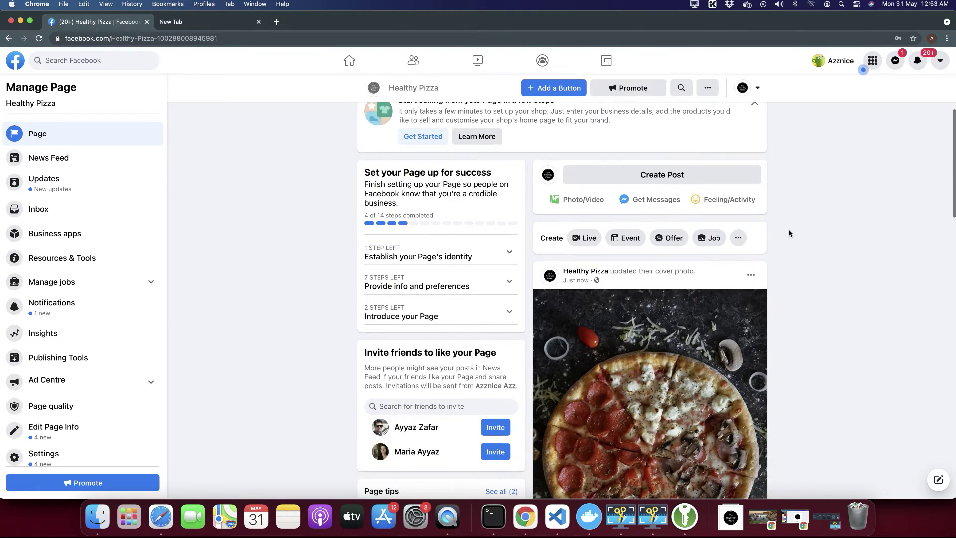
{"action": "scroll", "coordinate": [789, 233], "scroll_direction": "up", "scroll_amount": 2}
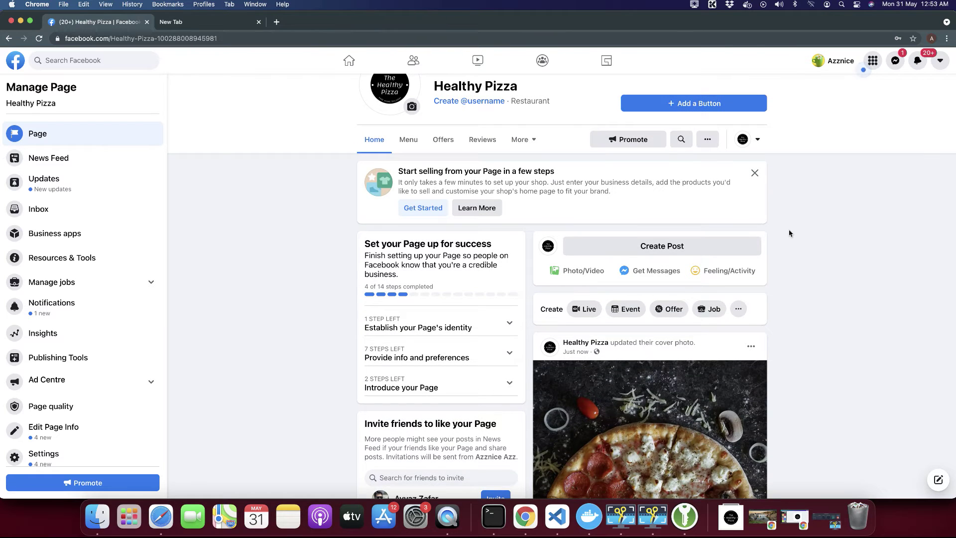
{"action": "scroll", "coordinate": [789, 233], "scroll_direction": "up", "scroll_amount": 3}
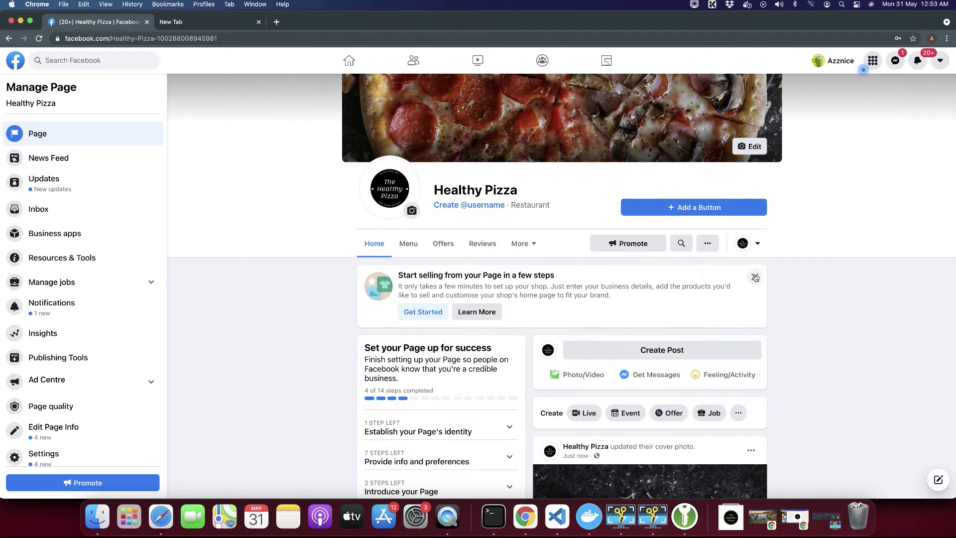
Scroll the Healthy Pizza page down to its About box with the description and categories.
{"action": "scroll", "coordinate": [790, 292], "scroll_direction": "down", "scroll_amount": 3}
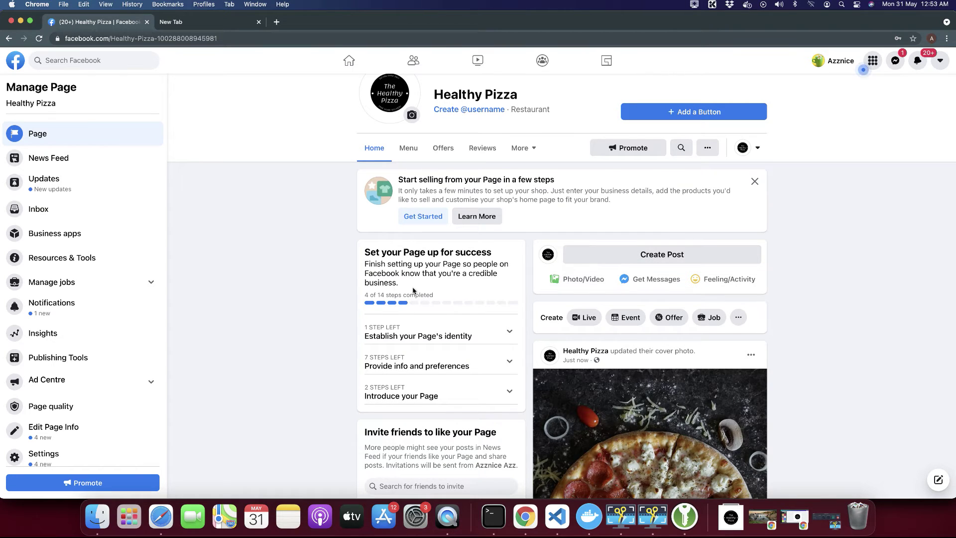
{"action": "scroll", "coordinate": [402, 291], "scroll_direction": "up", "scroll_amount": 2}
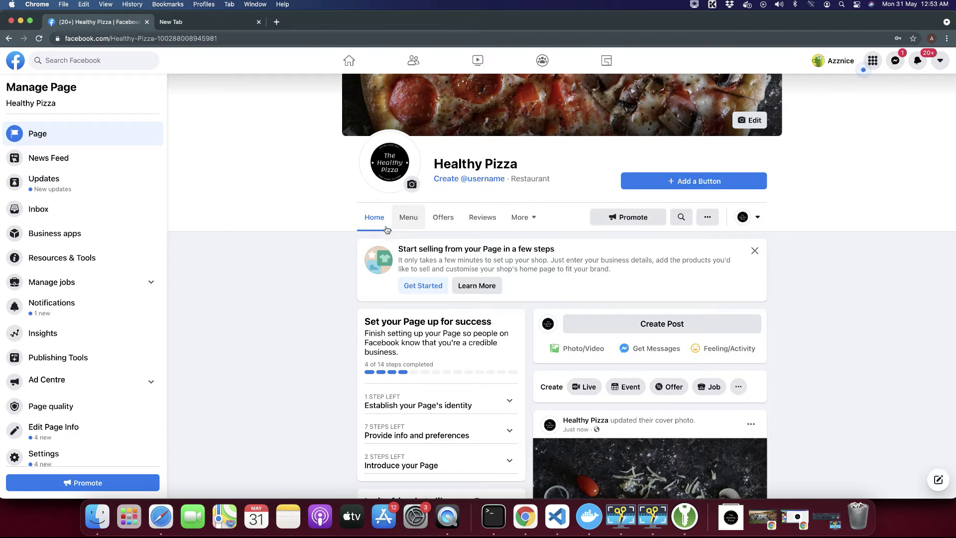
{"action": "left_click", "coordinate": [541, 218]}
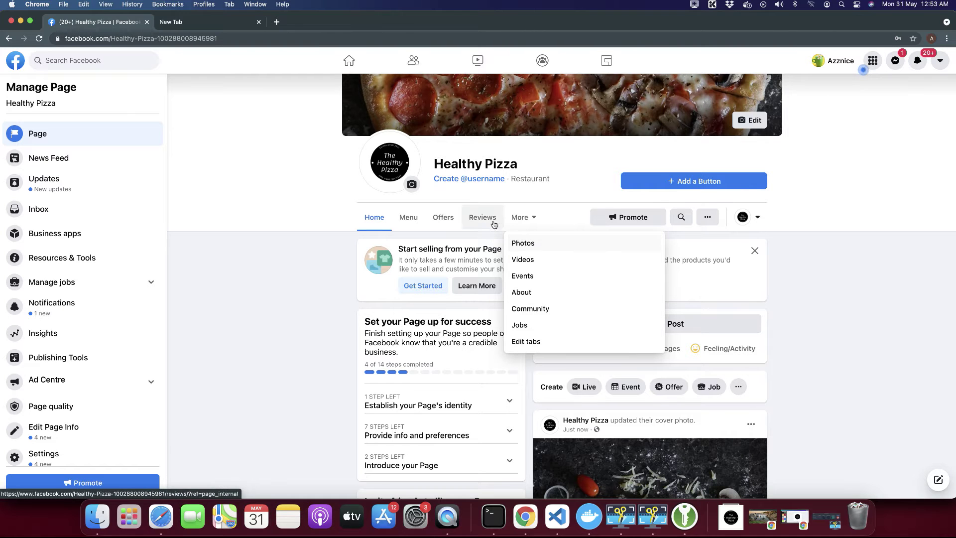
{"action": "left_click", "coordinate": [826, 177]}
{"action": "scroll", "coordinate": [827, 175], "scroll_direction": "down", "scroll_amount": 3}
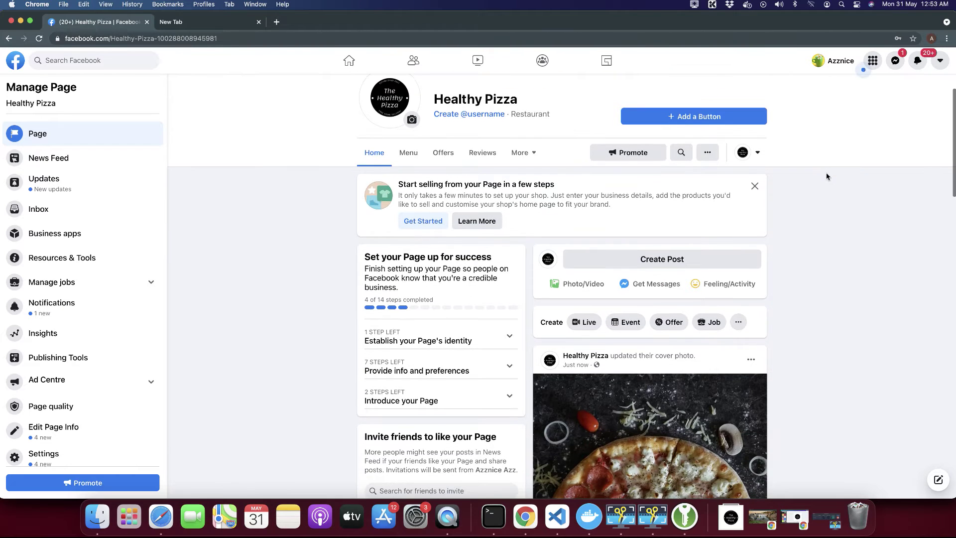
{"action": "scroll", "coordinate": [827, 177], "scroll_direction": "down", "scroll_amount": 6}
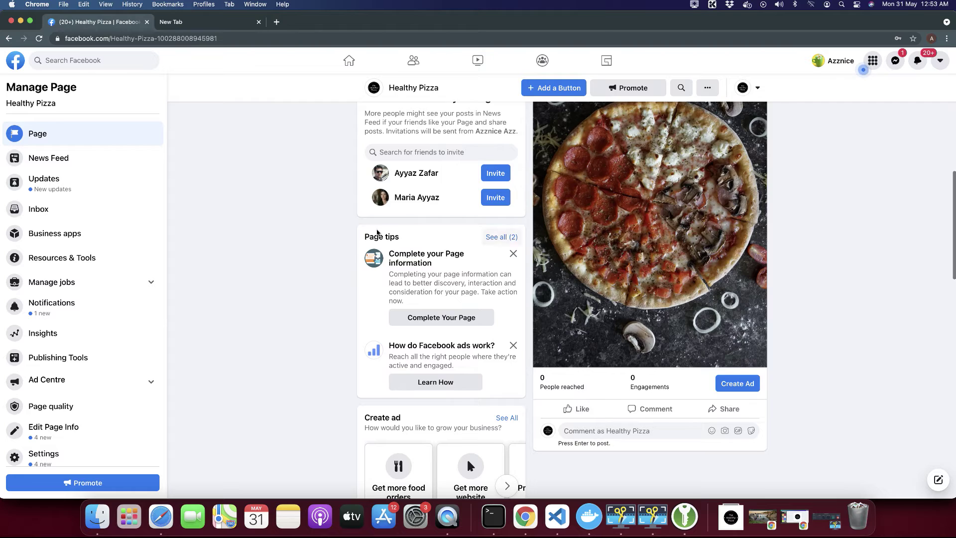
{"action": "scroll", "coordinate": [377, 232], "scroll_direction": "up", "scroll_amount": 3}
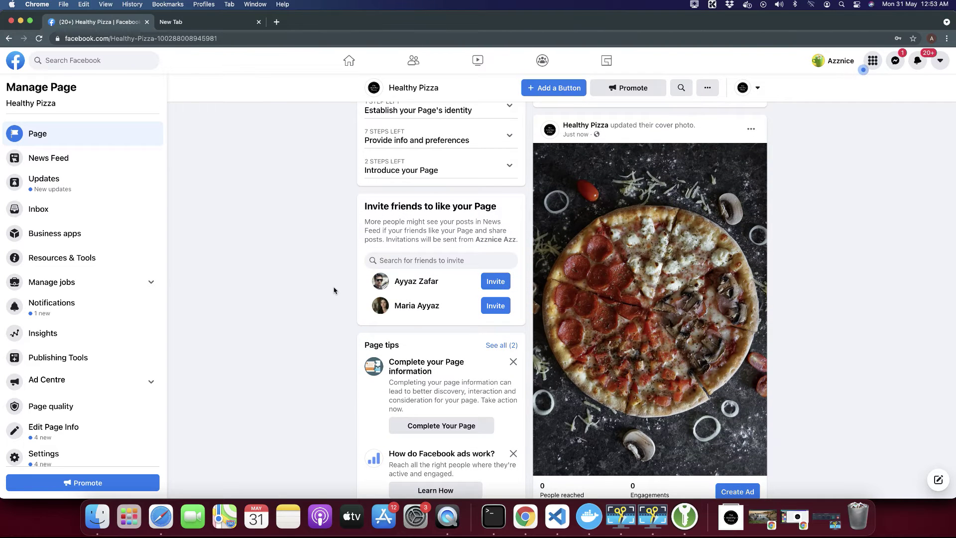
{"action": "scroll", "coordinate": [334, 290], "scroll_direction": "down", "scroll_amount": 4}
{"action": "scroll", "coordinate": [334, 290], "scroll_direction": "down", "scroll_amount": 4}
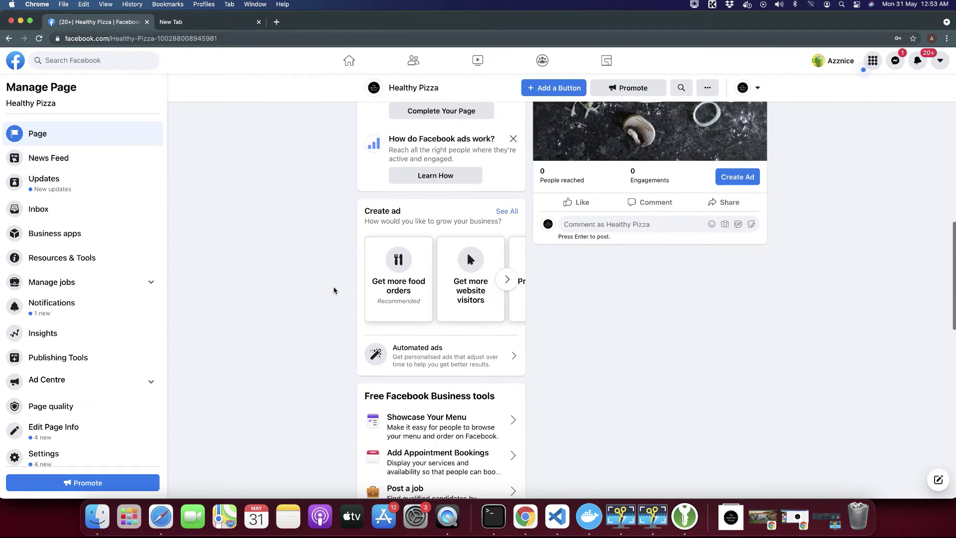
{"action": "scroll", "coordinate": [334, 290], "scroll_direction": "down", "scroll_amount": 7}
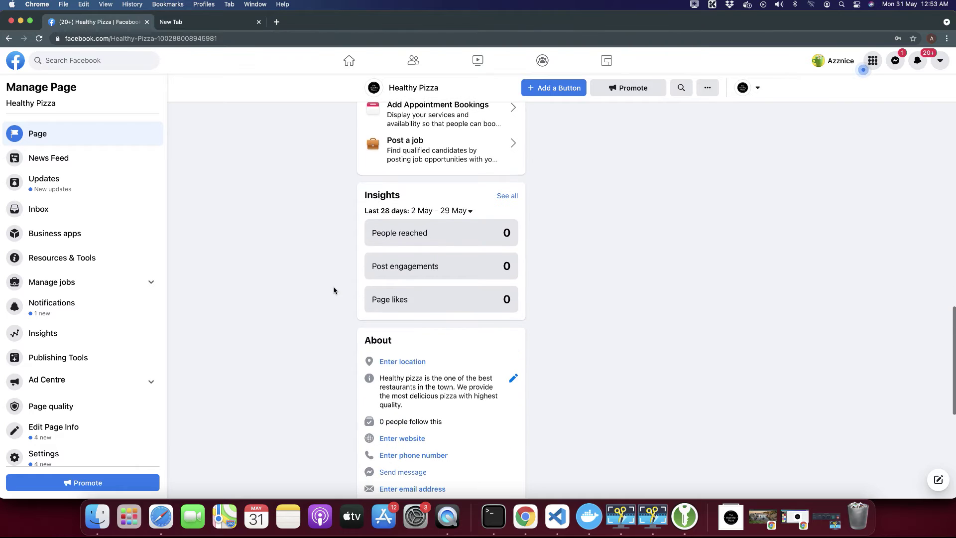
{"action": "scroll", "coordinate": [533, 325], "scroll_direction": "down", "scroll_amount": 1}
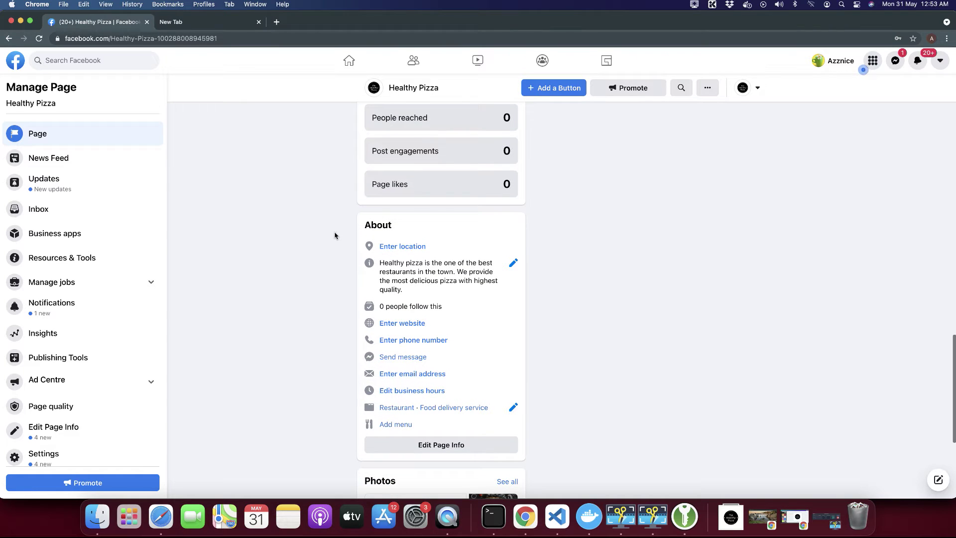
{"action": "left_click", "coordinate": [428, 454]}
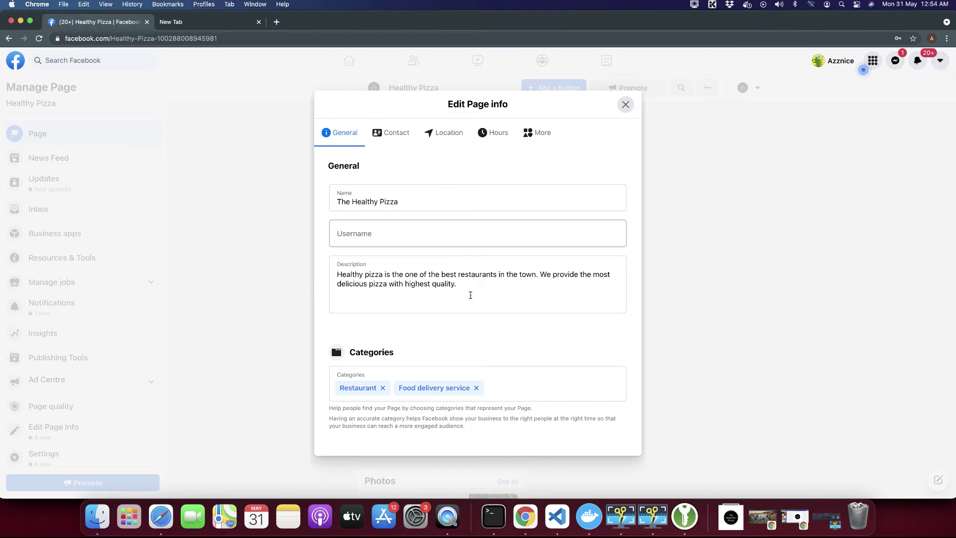
{"action": "left_click", "coordinate": [387, 241]}
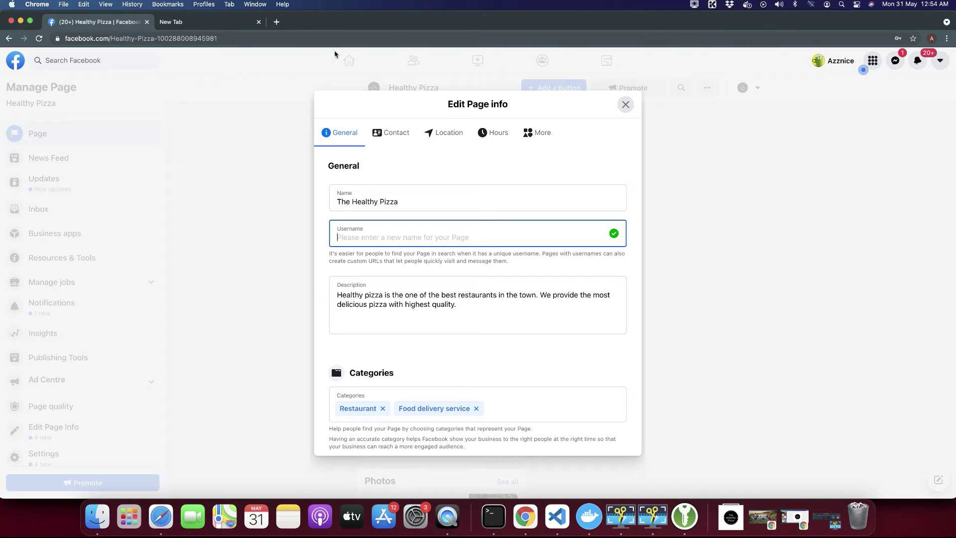
{"action": "left_click", "coordinate": [625, 105]}
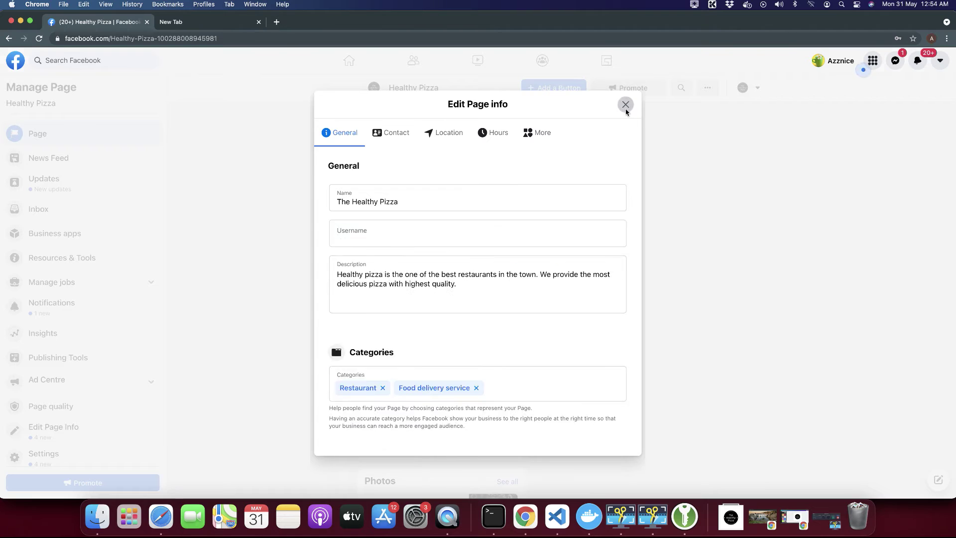
{"action": "left_click_drag", "start_coordinate": [110, 39], "coordinate": [249, 38]}
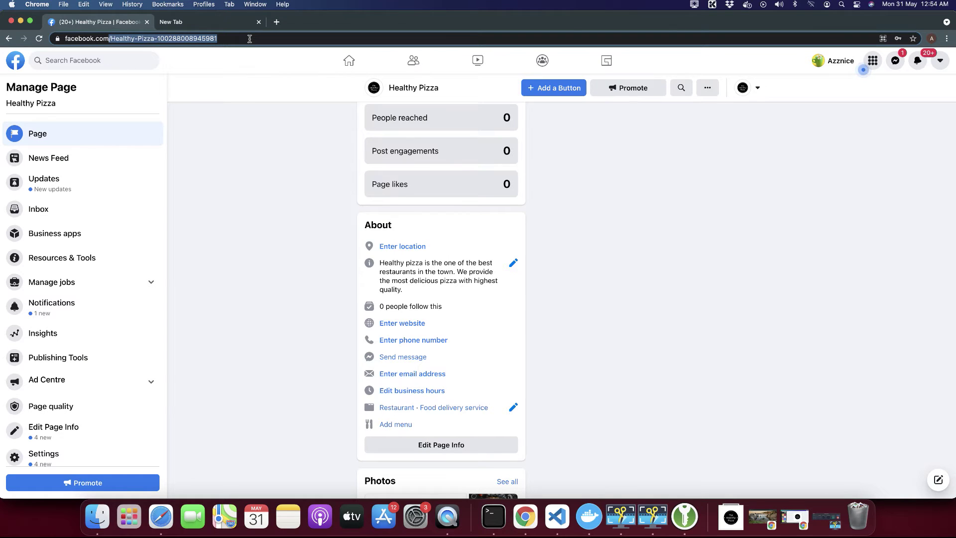
Replace the numbered Page path with HealthyPizza in the address bar and load it.
{"action": "left_click", "coordinate": [266, 39]}
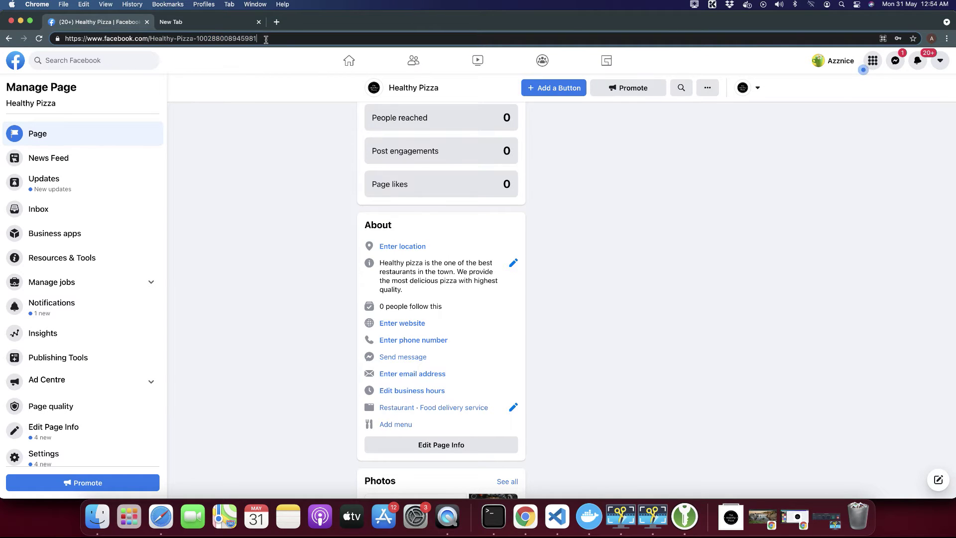
{"action": "left_click_drag", "start_coordinate": [265, 39], "coordinate": [158, 42]}
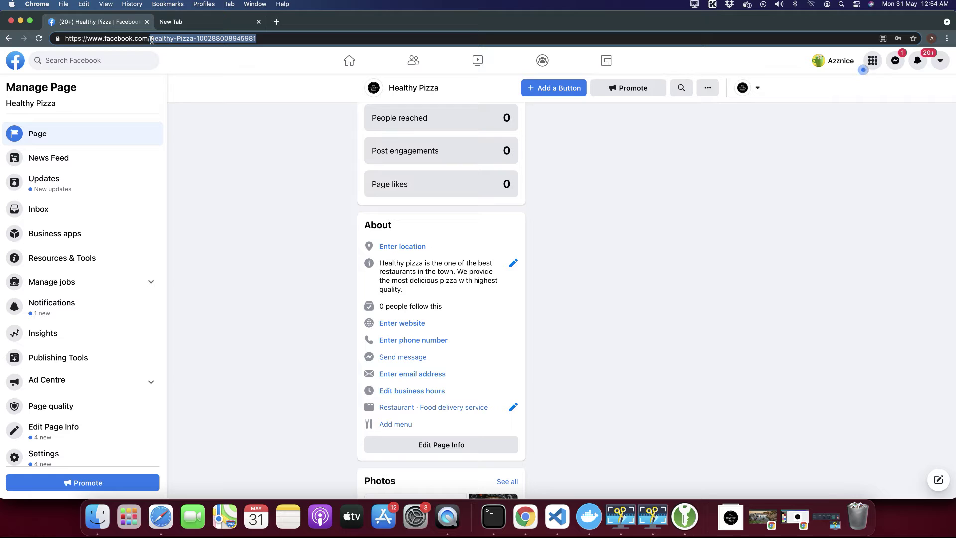
{"action": "left_click", "coordinate": [152, 42]}
{"action": "left_click_drag", "start_coordinate": [152, 40], "coordinate": [292, 32]}
{"action": "type", "text": "Health"}
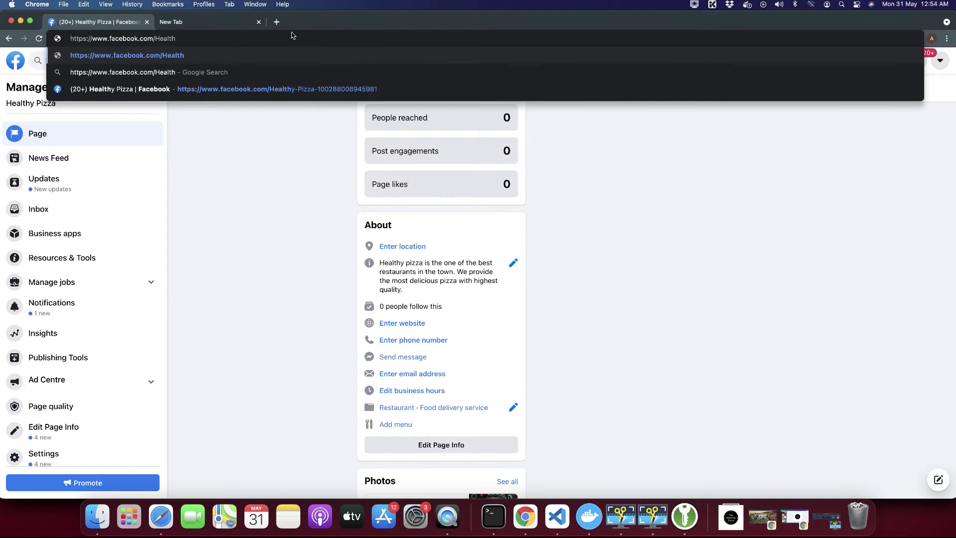
{"action": "type", "text": "yPizza"}
{"action": "key", "text": "Return"}
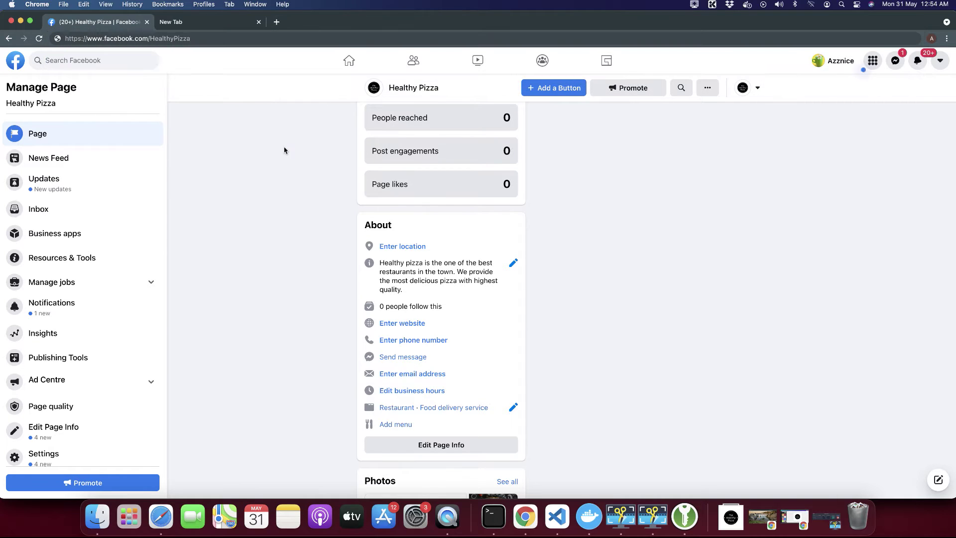
Reopen Edit Page Info and switch to the Page's Contact details.
{"action": "left_click", "coordinate": [438, 444]}
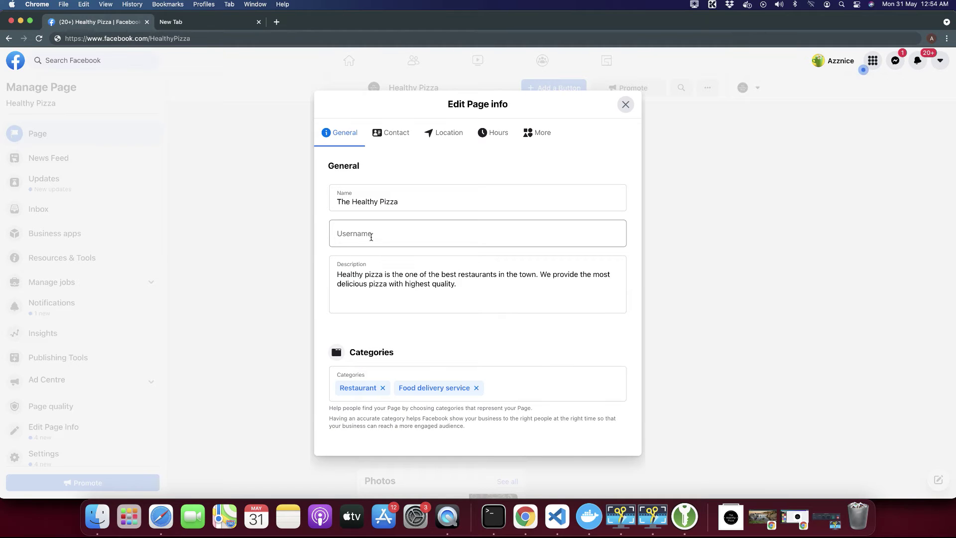
{"action": "left_click", "coordinate": [402, 235]}
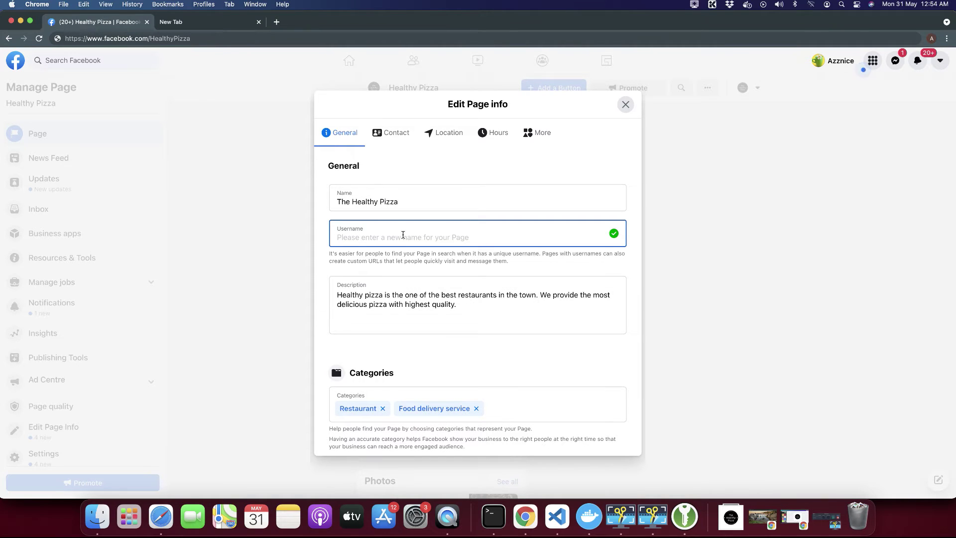
{"action": "scroll", "coordinate": [415, 300], "scroll_direction": "down", "scroll_amount": 1}
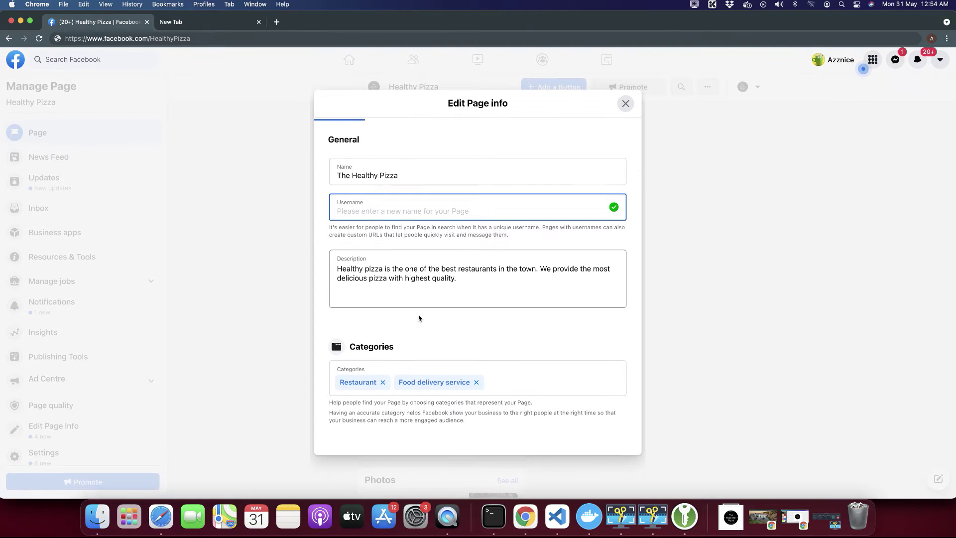
{"action": "scroll", "coordinate": [488, 268], "scroll_direction": "up", "scroll_amount": 1}
{"action": "left_click", "coordinate": [377, 133]}
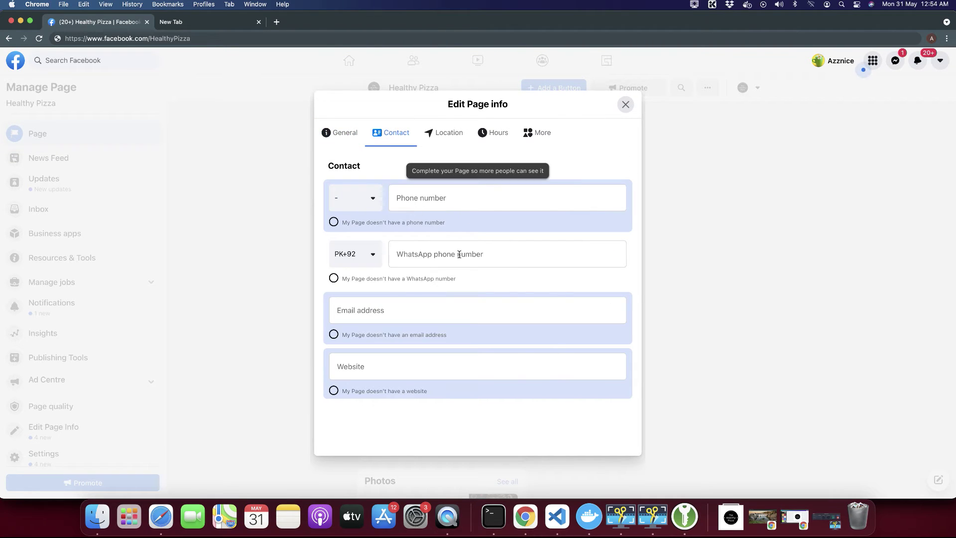
{"action": "scroll", "coordinate": [463, 257], "scroll_direction": "down", "scroll_amount": 1}
{"action": "scroll", "coordinate": [463, 260], "scroll_direction": "up", "scroll_amount": 1}
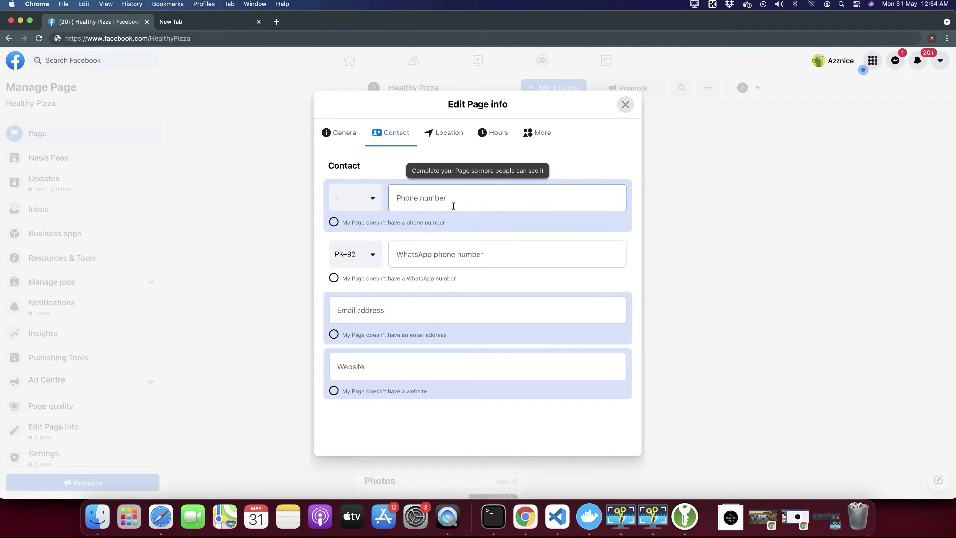
Mark the Page as having no phone number and no email address, keeping WhatsApp connected.
{"action": "left_click", "coordinate": [445, 201]}
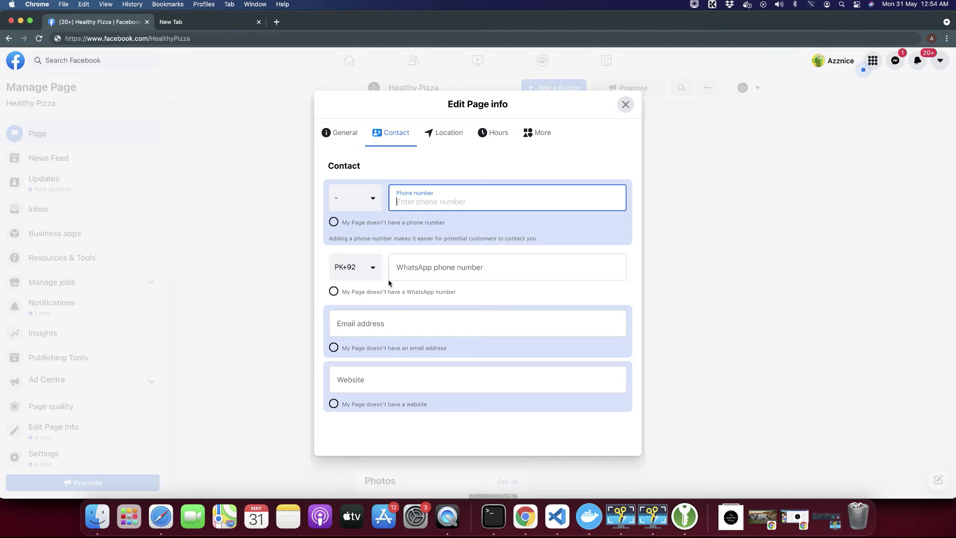
{"action": "left_click", "coordinate": [408, 288]}
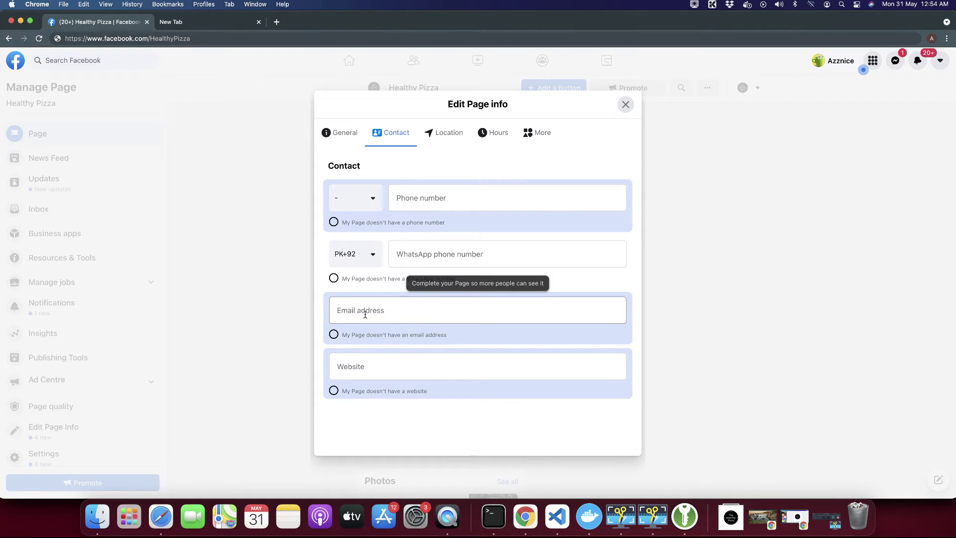
{"action": "left_click", "coordinate": [365, 314]}
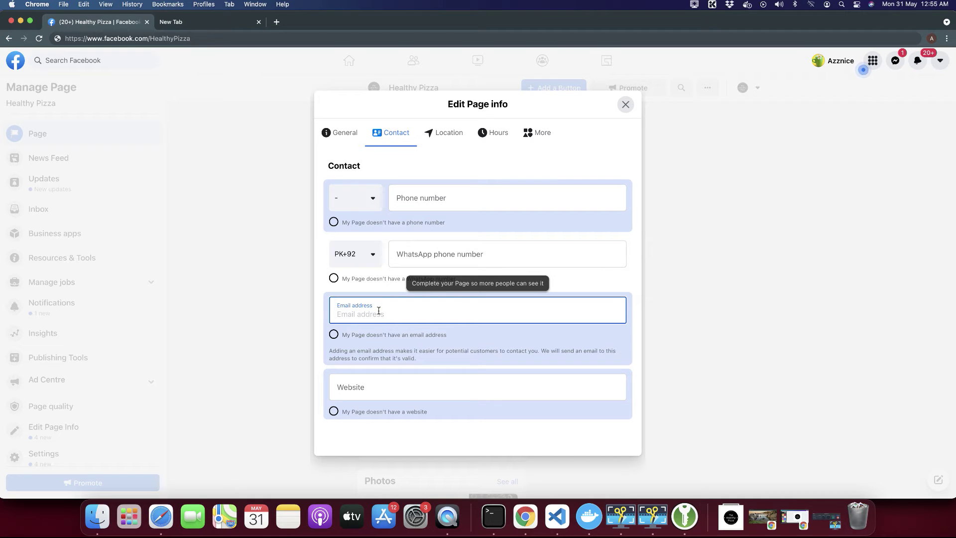
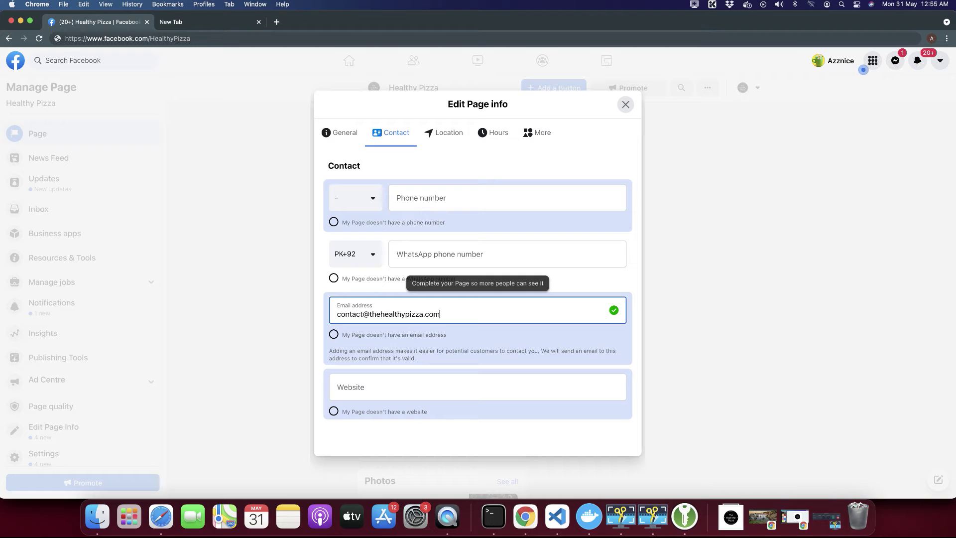
{"action": "left_click_drag", "start_coordinate": [440, 314], "coordinate": [370, 318]}
{"action": "key", "text": "super+c"}
{"action": "left_click", "coordinate": [334, 277]}
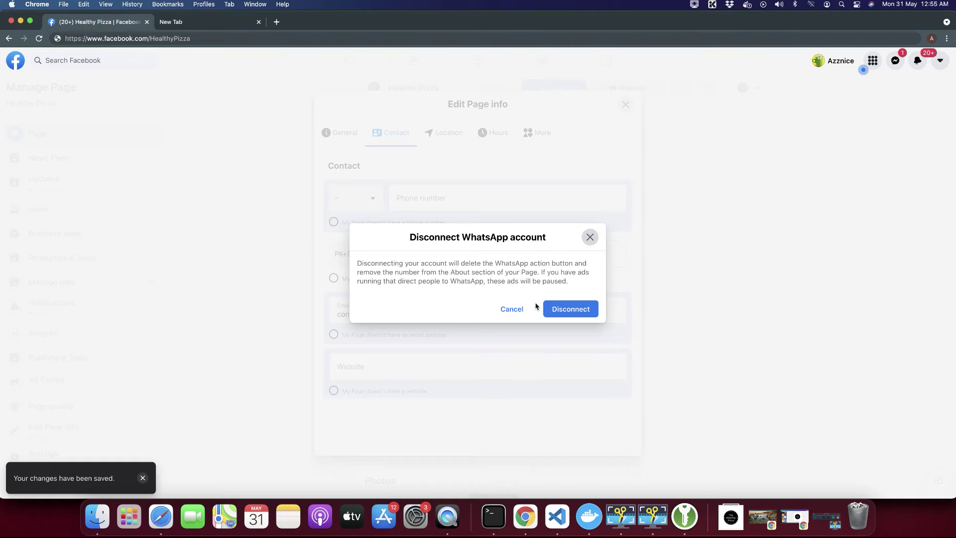
{"action": "left_click", "coordinate": [513, 309]}
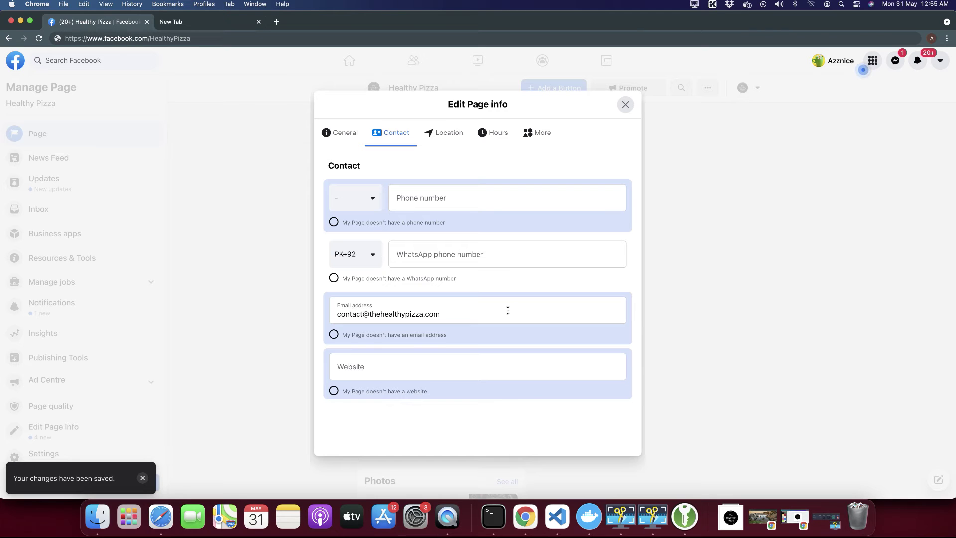
{"action": "left_click", "coordinate": [333, 334]}
{"action": "left_click", "coordinate": [362, 375]}
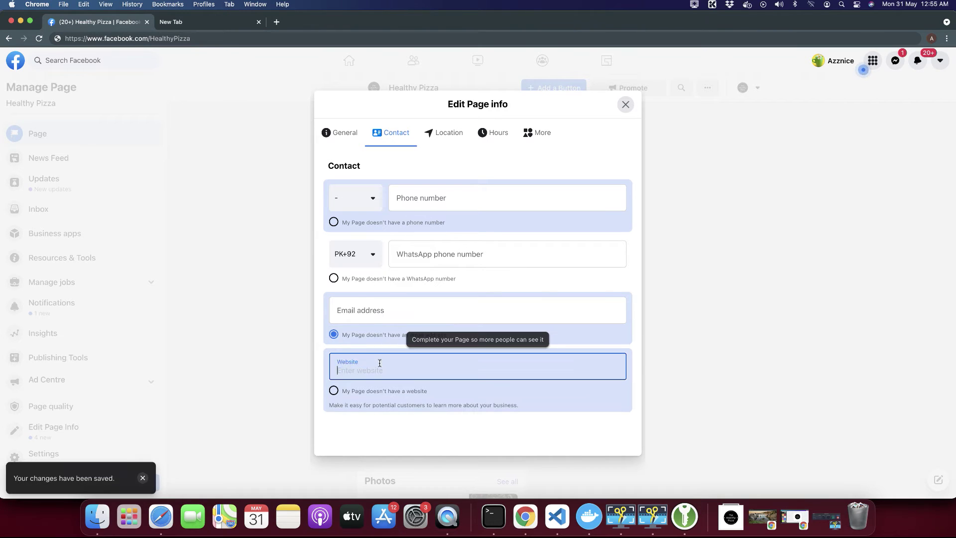
{"action": "left_click", "coordinate": [332, 335]}
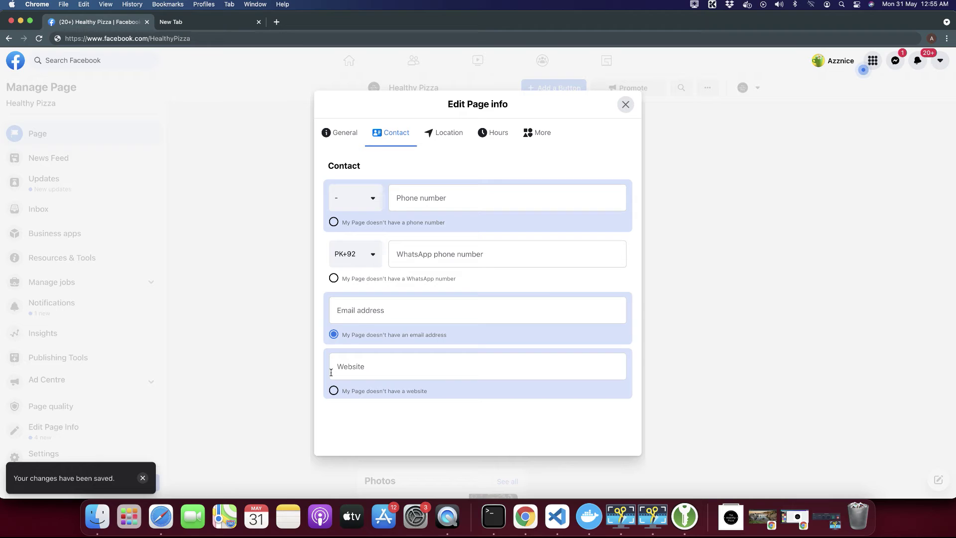
{"action": "left_click", "coordinate": [333, 222]}
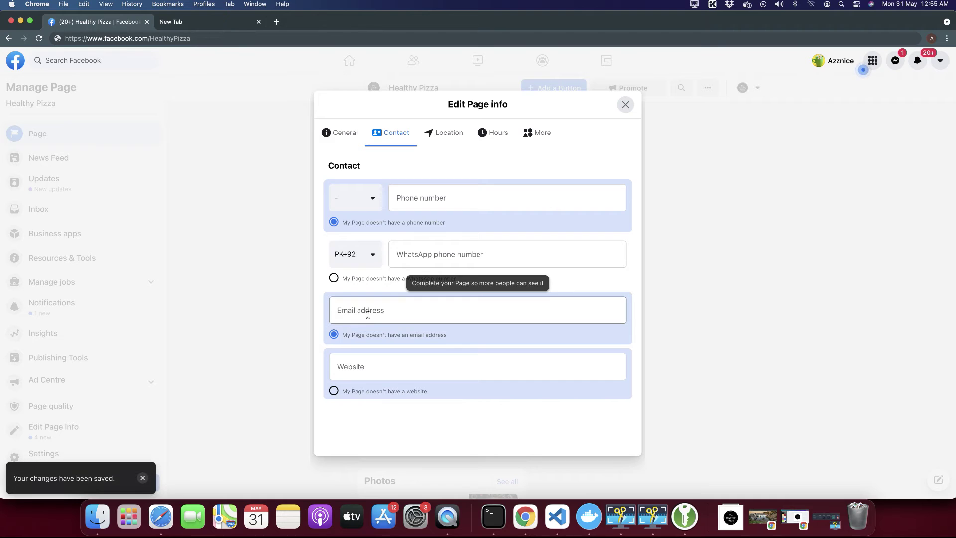
Paste thehealthypizza.com as the Page's website.
{"action": "left_click", "coordinate": [354, 369]}
{"action": "key", "text": "super+v"}
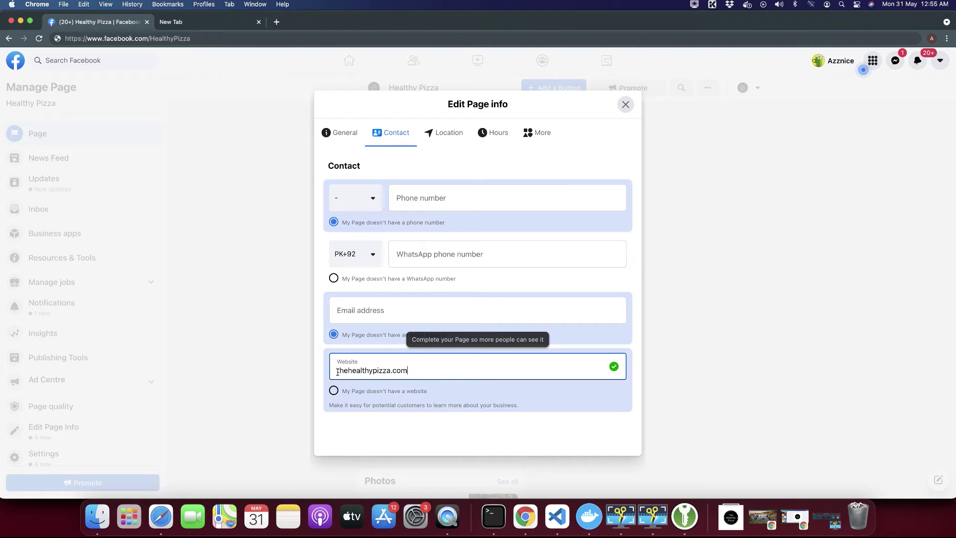
{"action": "left_click", "coordinate": [446, 132]}
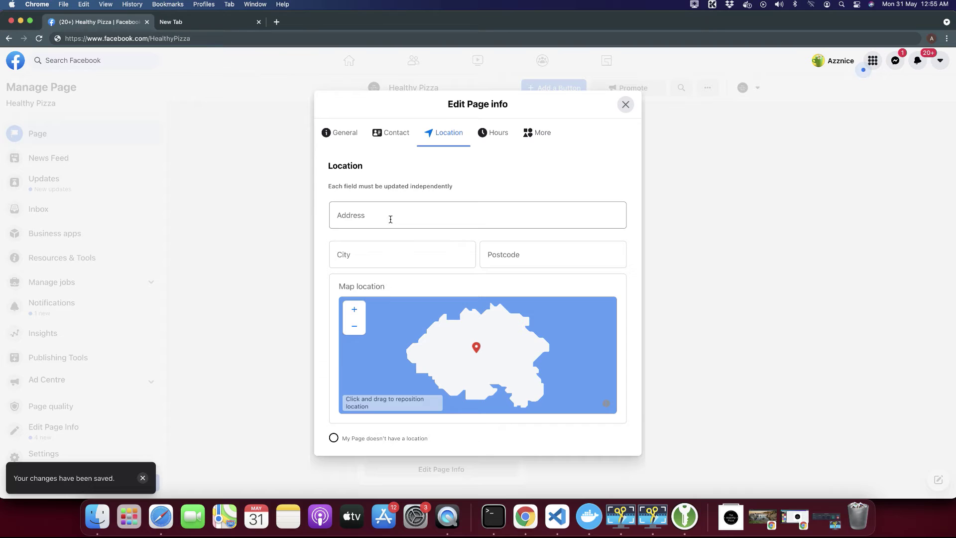
Look over the still-empty Location fields, then switch to the Hours settings.
{"action": "scroll", "coordinate": [500, 166], "scroll_direction": "down", "scroll_amount": 3}
{"action": "scroll", "coordinate": [499, 166], "scroll_direction": "up", "scroll_amount": 3}
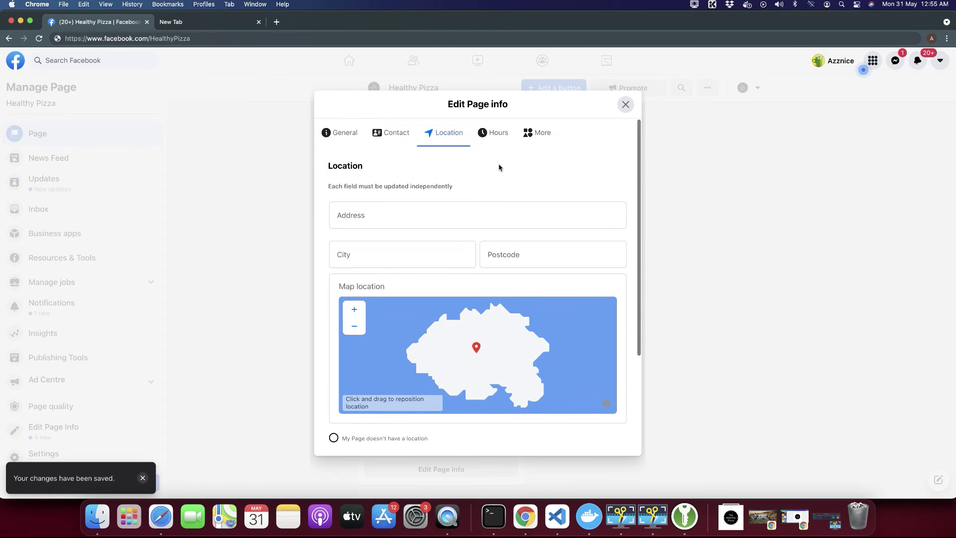
{"action": "scroll", "coordinate": [563, 249], "scroll_direction": "down", "scroll_amount": 1}
{"action": "scroll", "coordinate": [562, 250], "scroll_direction": "down", "scroll_amount": 2}
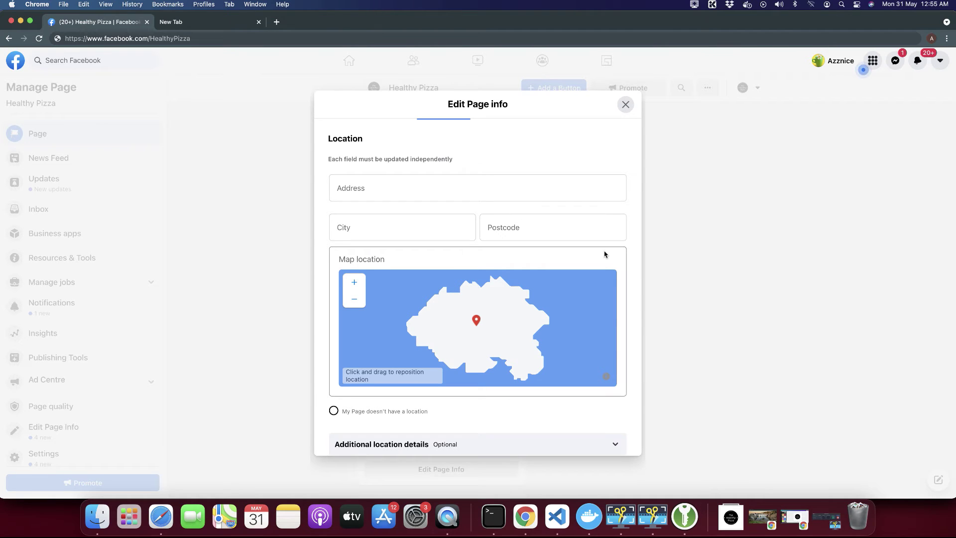
{"action": "scroll", "coordinate": [603, 252], "scroll_direction": "down", "scroll_amount": 4}
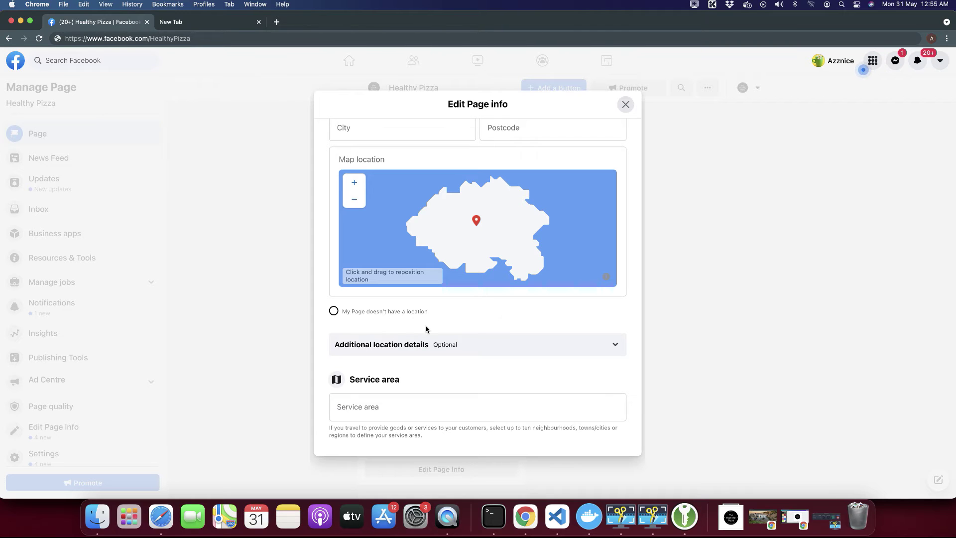
{"action": "scroll", "coordinate": [448, 350], "scroll_direction": "down", "scroll_amount": 1}
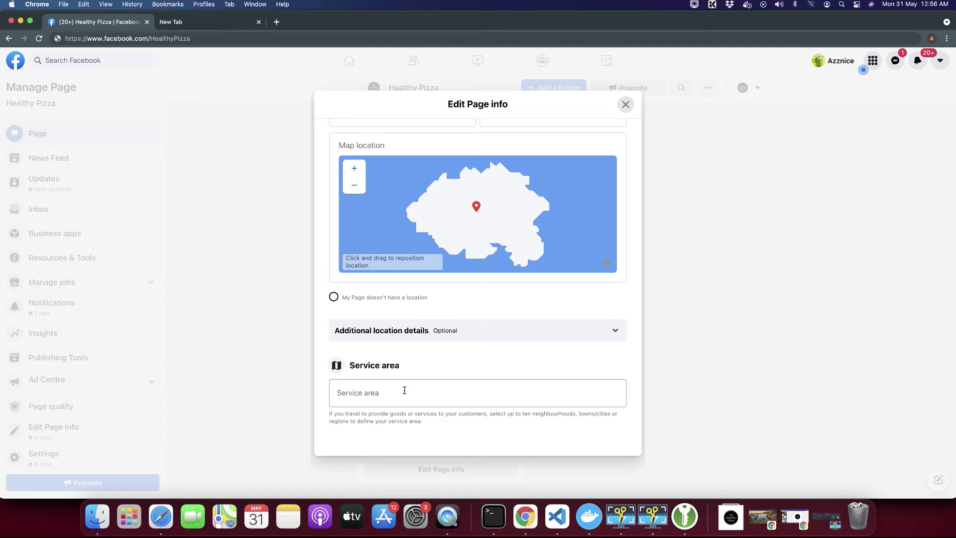
{"action": "scroll", "coordinate": [404, 390], "scroll_direction": "up", "scroll_amount": 5}
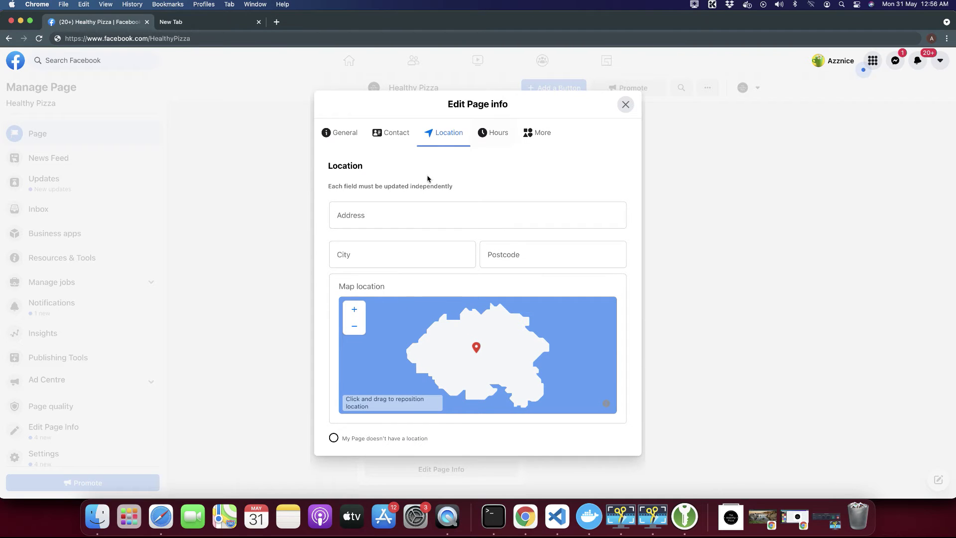
{"action": "left_click", "coordinate": [488, 136]}
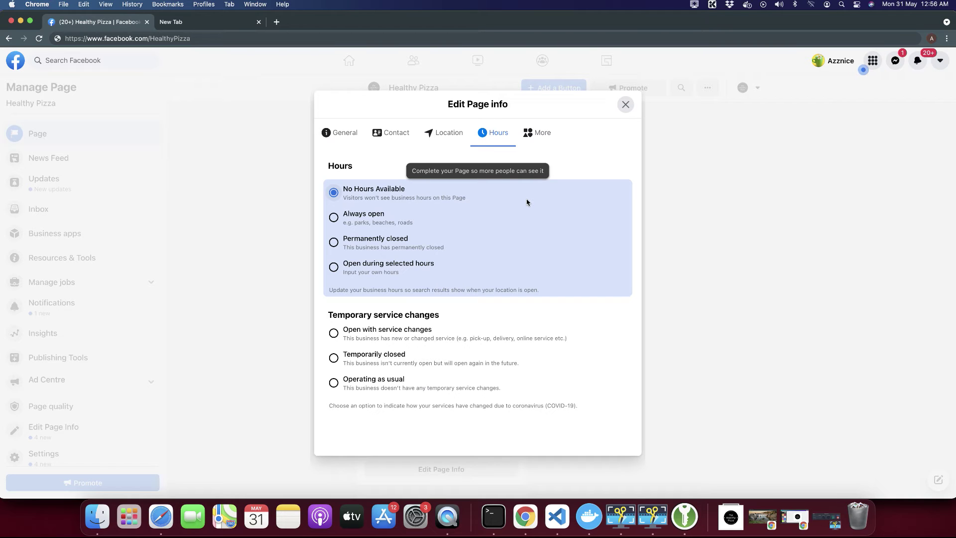
Set the page's Hours option to 'Open during selected hours'.
{"action": "scroll", "coordinate": [452, 261], "scroll_direction": "down", "scroll_amount": 1}
{"action": "left_click", "coordinate": [334, 267]}
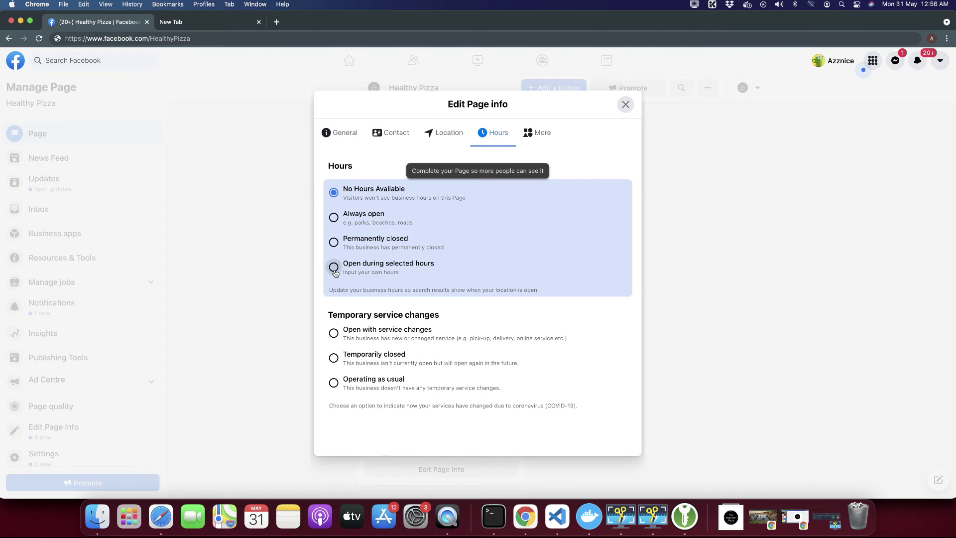
{"action": "scroll", "coordinate": [357, 326], "scroll_direction": "down", "scroll_amount": 4}
{"action": "scroll", "coordinate": [356, 326], "scroll_direction": "up", "scroll_amount": 4}
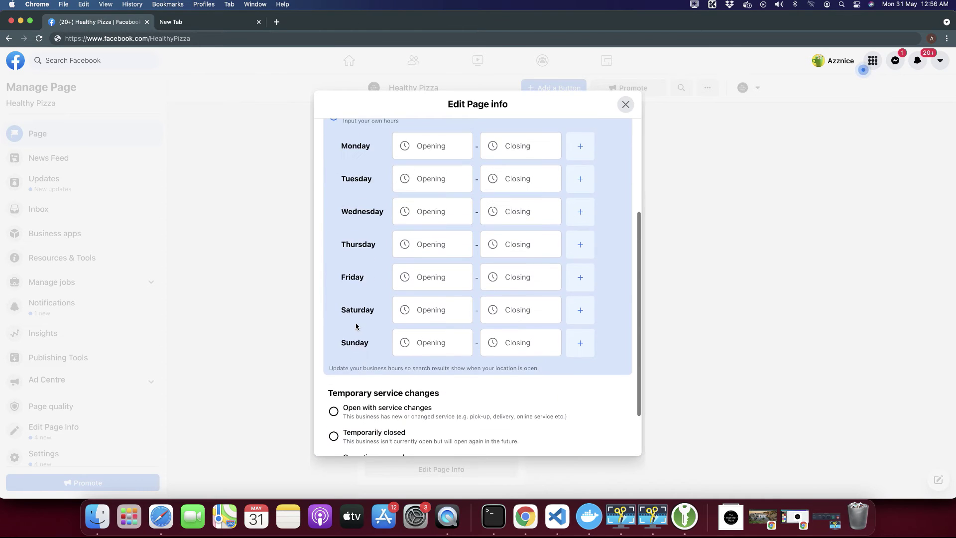
{"action": "scroll", "coordinate": [355, 324], "scroll_direction": "down", "scroll_amount": 3}
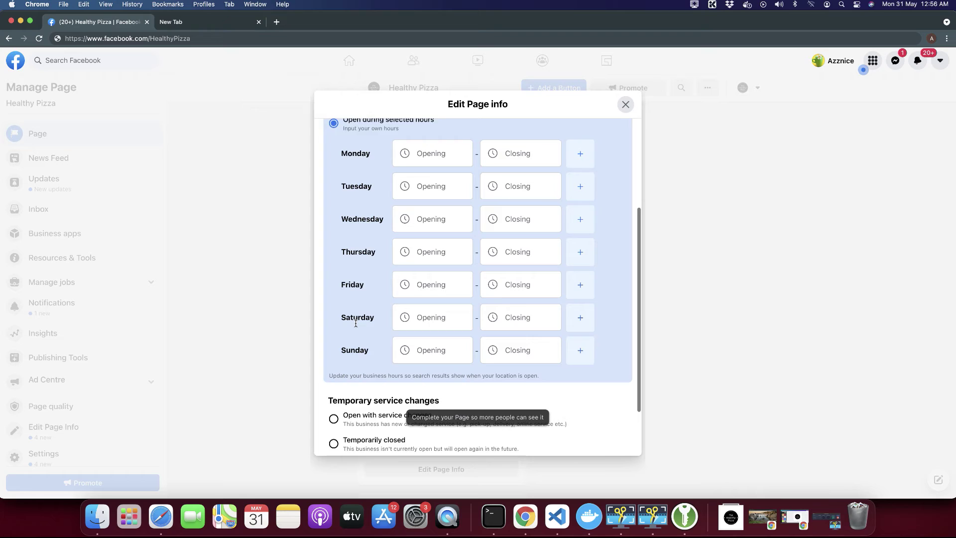
{"action": "scroll", "coordinate": [355, 323], "scroll_direction": "up", "scroll_amount": 1}
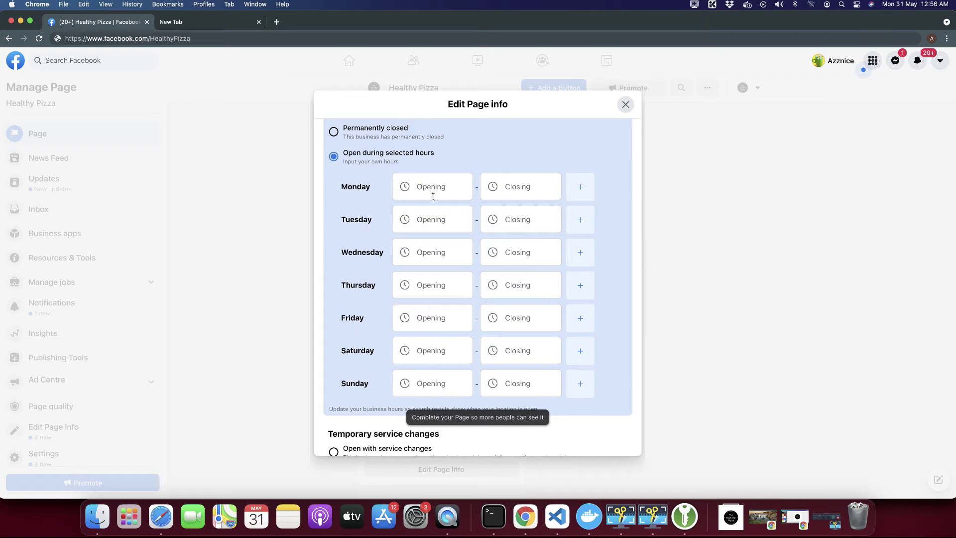
Preview Monday's opening and closing time lists without choosing a time.
{"action": "left_click", "coordinate": [416, 192]}
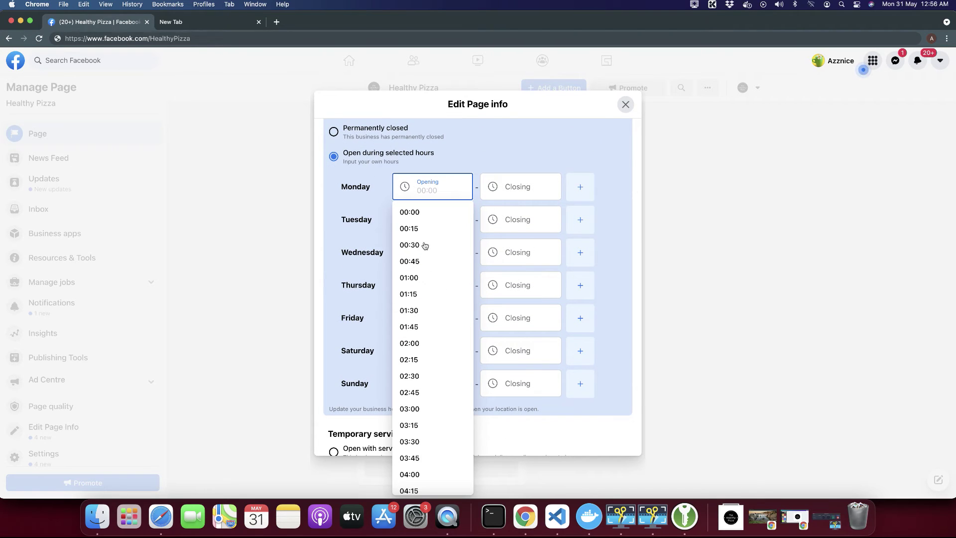
{"action": "left_click", "coordinate": [514, 186]}
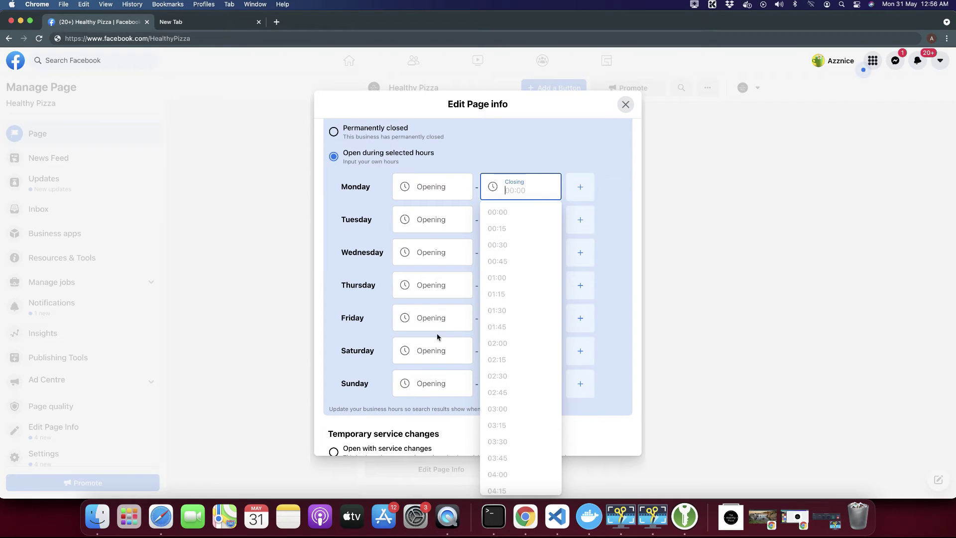
{"action": "left_click", "coordinate": [386, 362]}
{"action": "scroll", "coordinate": [386, 362], "scroll_direction": "down", "scroll_amount": 3}
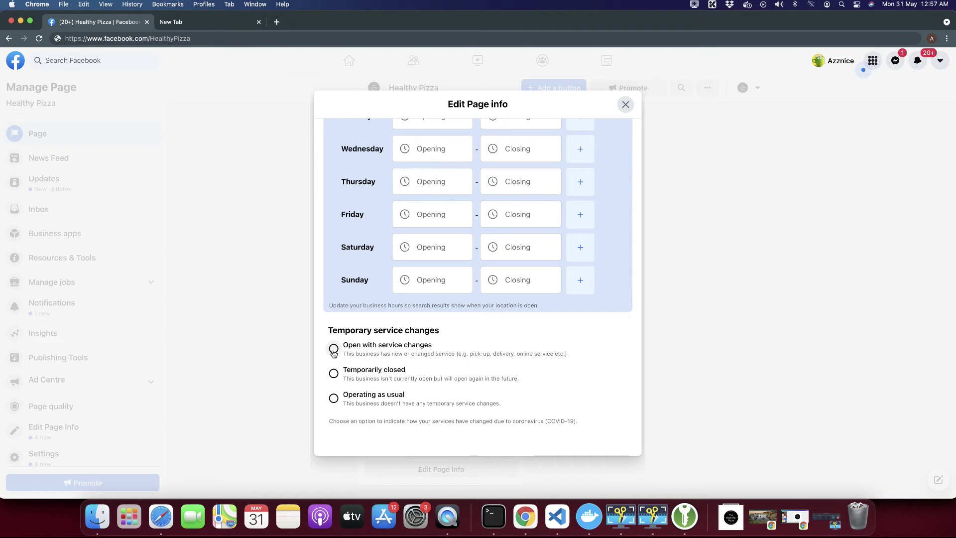
Change Temporary service changes from 'Open with service changes' to 'Temporarily closed'.
{"action": "left_click", "coordinate": [333, 349]}
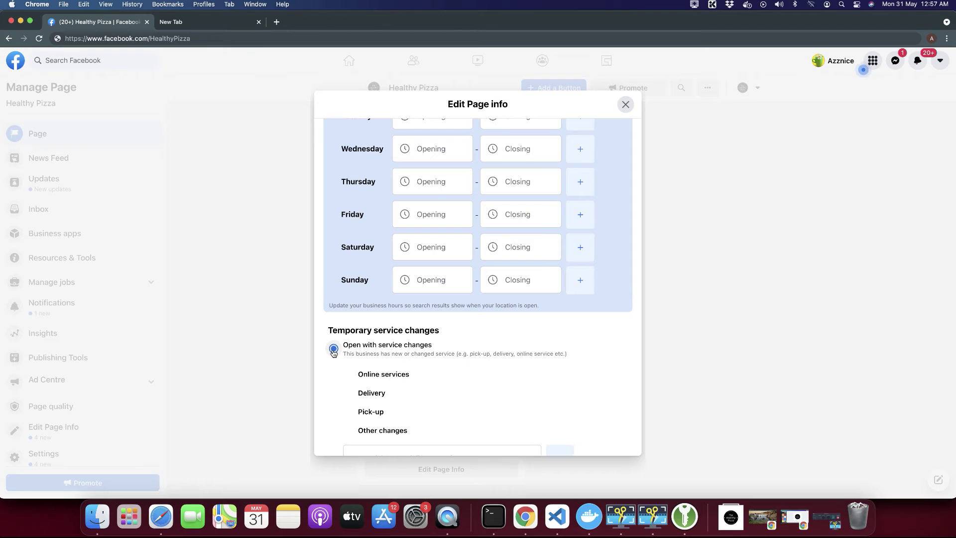
{"action": "scroll", "coordinate": [333, 352], "scroll_direction": "down", "scroll_amount": 1}
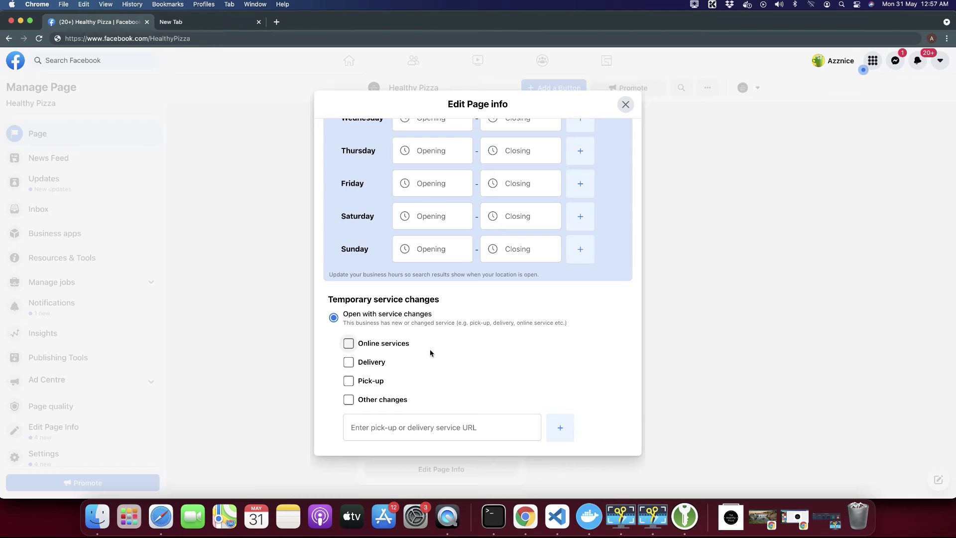
{"action": "scroll", "coordinate": [437, 331], "scroll_direction": "down", "scroll_amount": 4}
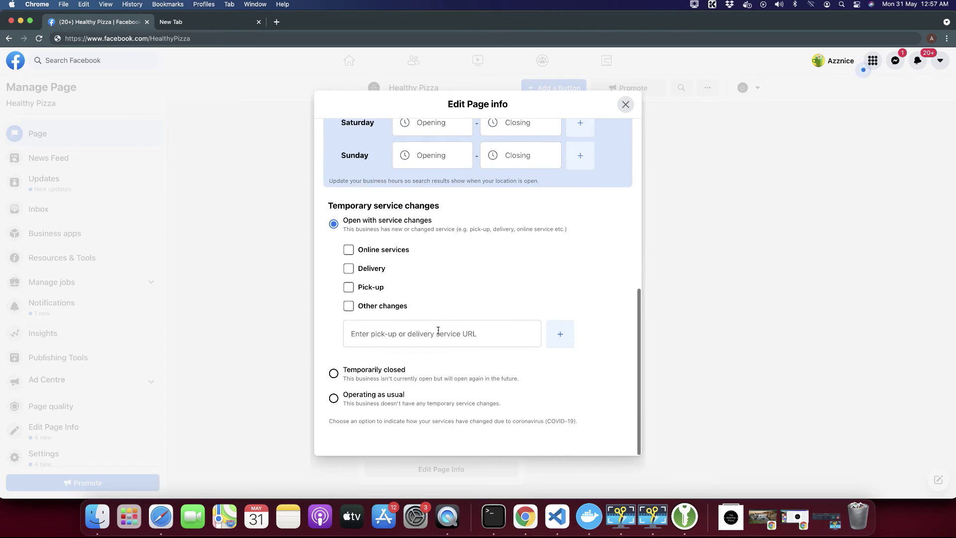
{"action": "left_click", "coordinate": [333, 376]}
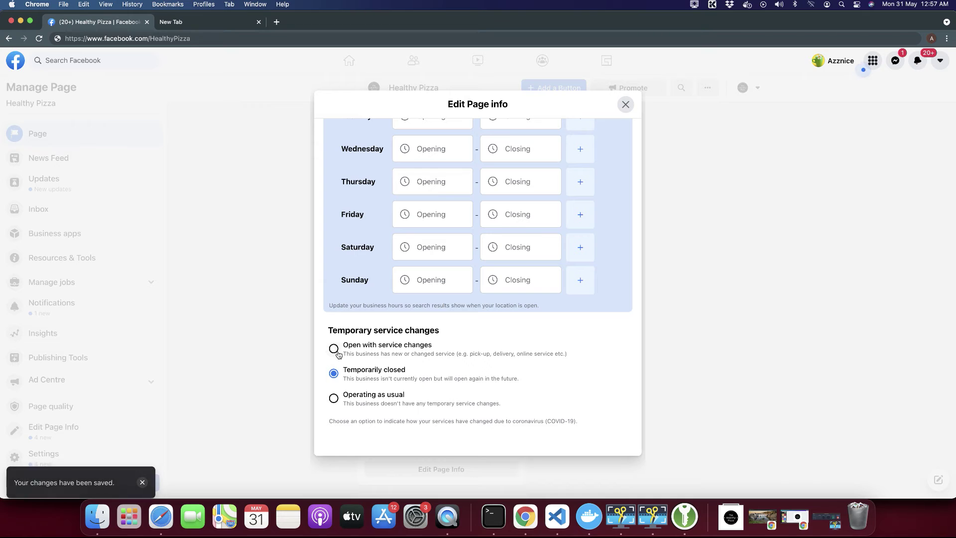
{"action": "scroll", "coordinate": [546, 231], "scroll_direction": "up", "scroll_amount": 5}
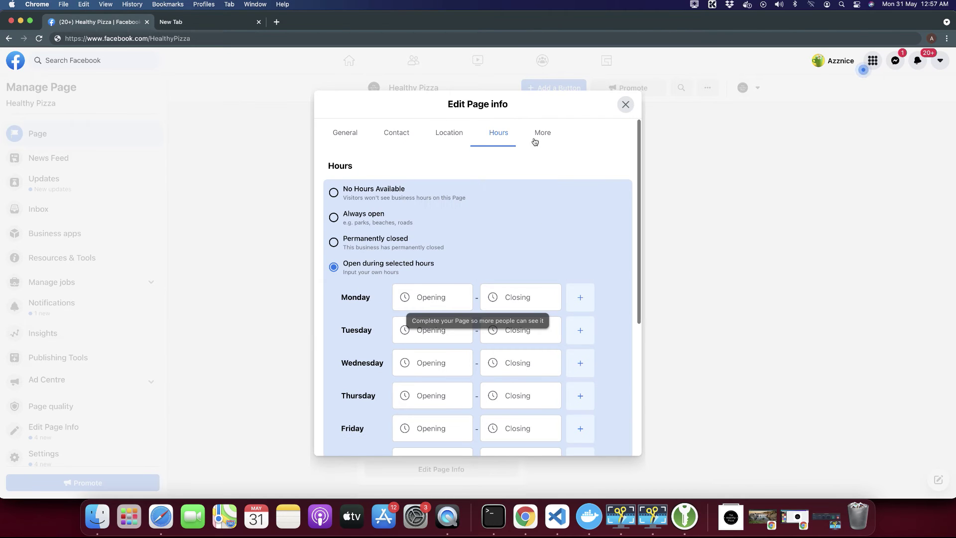
Go to the More page info and click into the Privacy Policy and Products fields.
{"action": "left_click", "coordinate": [534, 142]}
{"action": "scroll", "coordinate": [476, 288], "scroll_direction": "down", "scroll_amount": 2}
{"action": "scroll", "coordinate": [477, 289], "scroll_direction": "up", "scroll_amount": 2}
{"action": "left_click", "coordinate": [376, 208]}
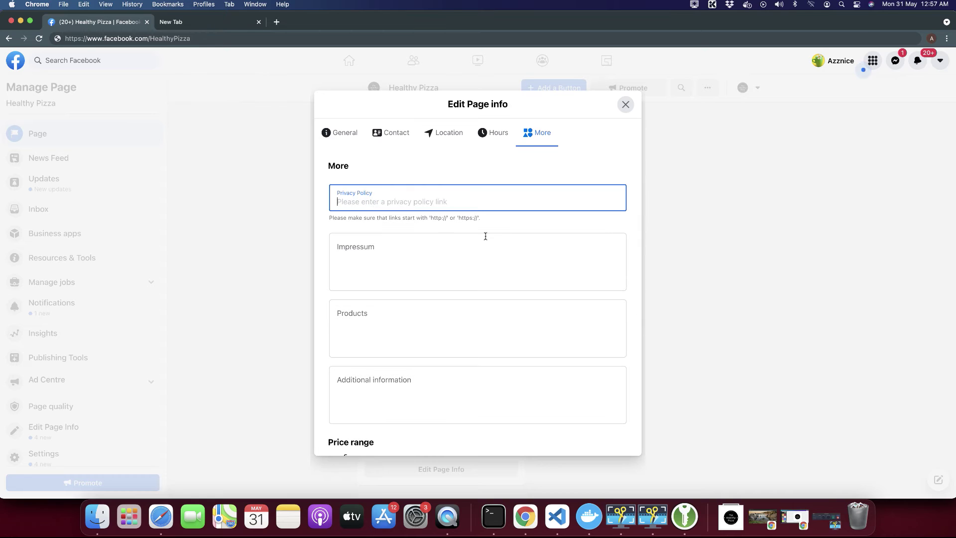
{"action": "scroll", "coordinate": [375, 263], "scroll_direction": "down", "scroll_amount": 3}
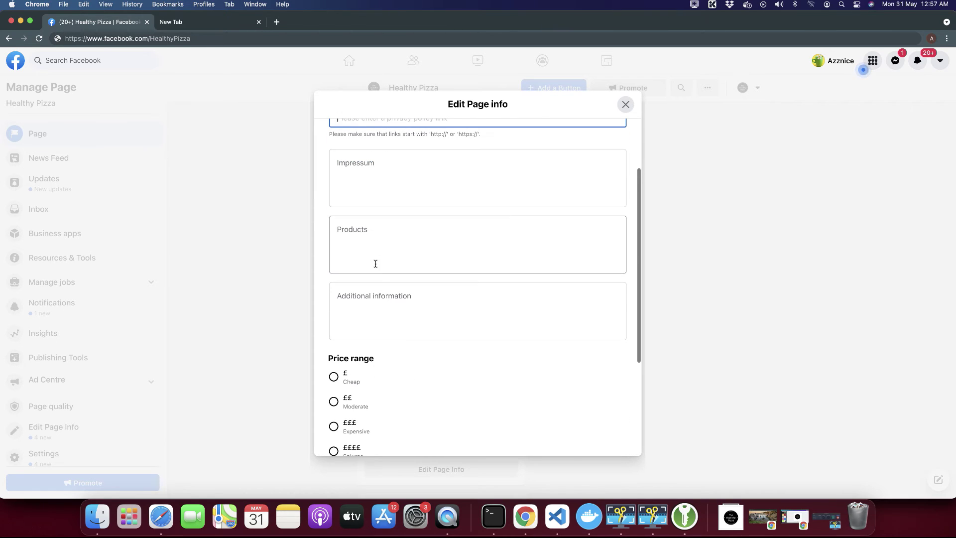
{"action": "left_click", "coordinate": [361, 254]}
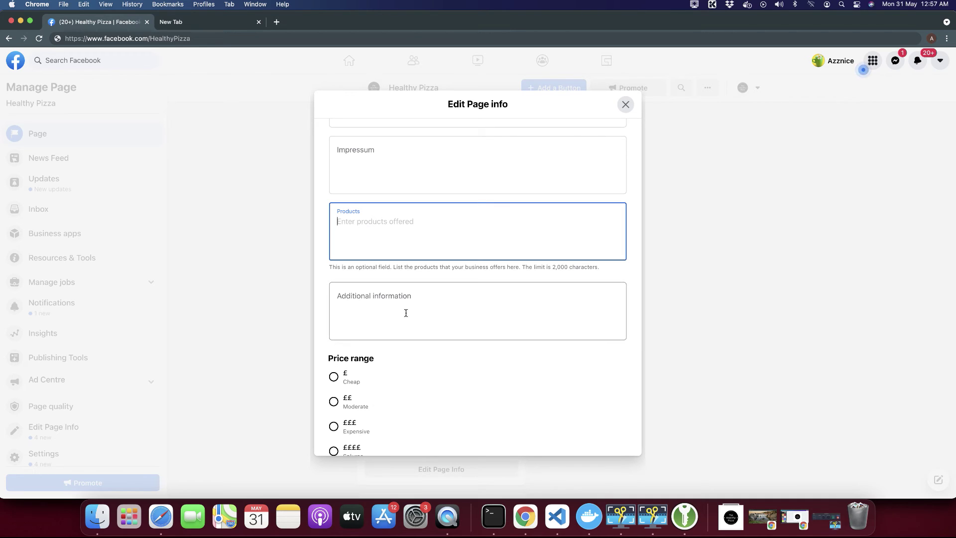
{"action": "scroll", "coordinate": [405, 313], "scroll_direction": "down", "scroll_amount": 2}
Click into Additional information, leave it empty, and scroll down to Price range (Unspecified).
{"action": "left_click", "coordinate": [372, 267]}
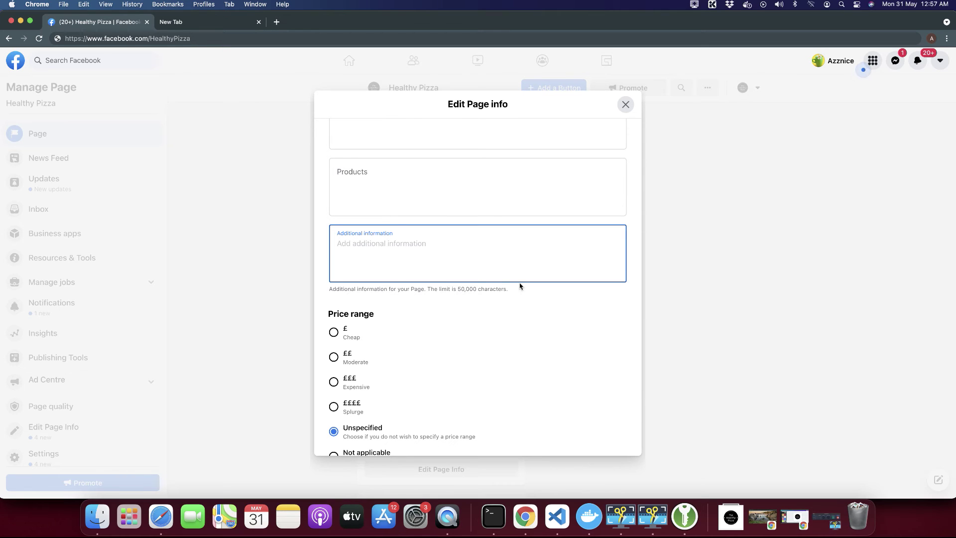
{"action": "left_click", "coordinate": [457, 291]}
{"action": "left_click", "coordinate": [447, 267]}
{"action": "left_click", "coordinate": [458, 290]}
{"action": "left_click", "coordinate": [431, 266]}
{"action": "left_click", "coordinate": [484, 303]}
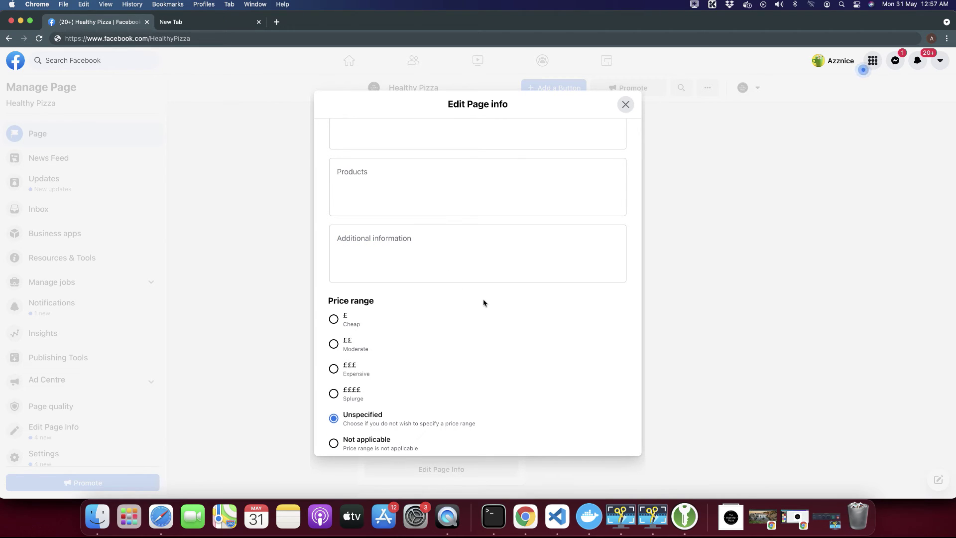
{"action": "left_click", "coordinate": [435, 267]}
{"action": "scroll", "coordinate": [436, 267], "scroll_direction": "down", "scroll_amount": 3}
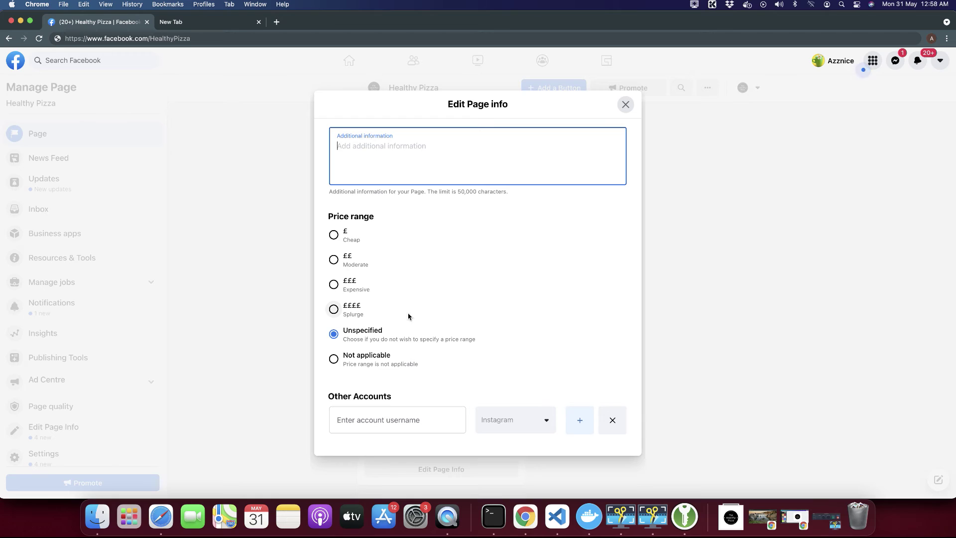
Add the Instagram account thehealthypizza under Other Accounts.
{"action": "scroll", "coordinate": [426, 314], "scroll_direction": "down", "scroll_amount": 1}
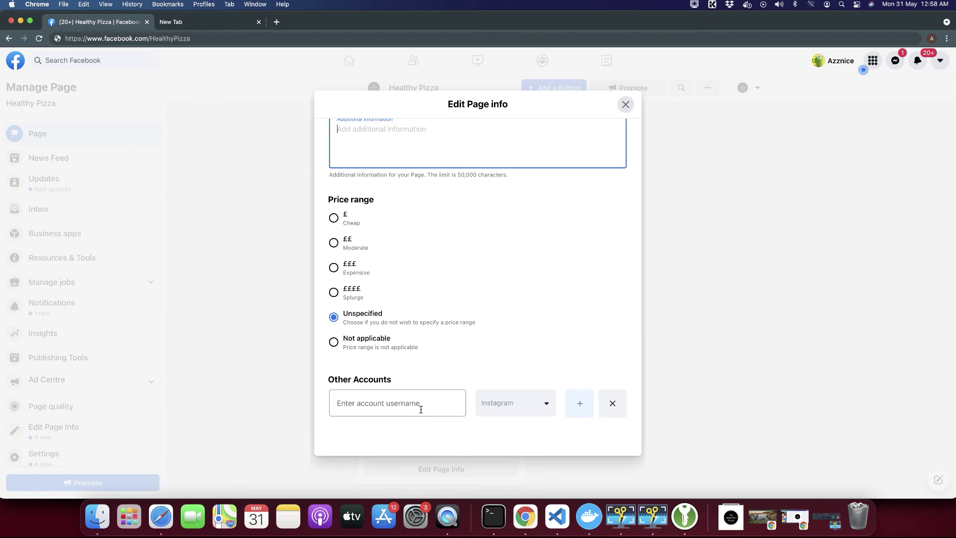
{"action": "left_click", "coordinate": [399, 402]}
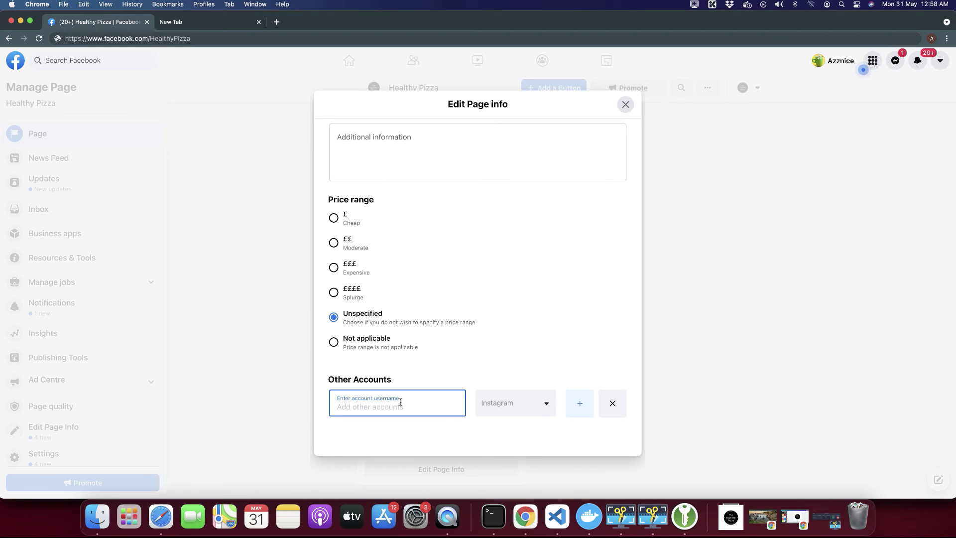
{"action": "left_click", "coordinate": [516, 396]}
{"action": "scroll", "coordinate": [526, 440], "scroll_direction": "down", "scroll_amount": 2}
{"action": "scroll", "coordinate": [527, 440], "scroll_direction": "down", "scroll_amount": 10}
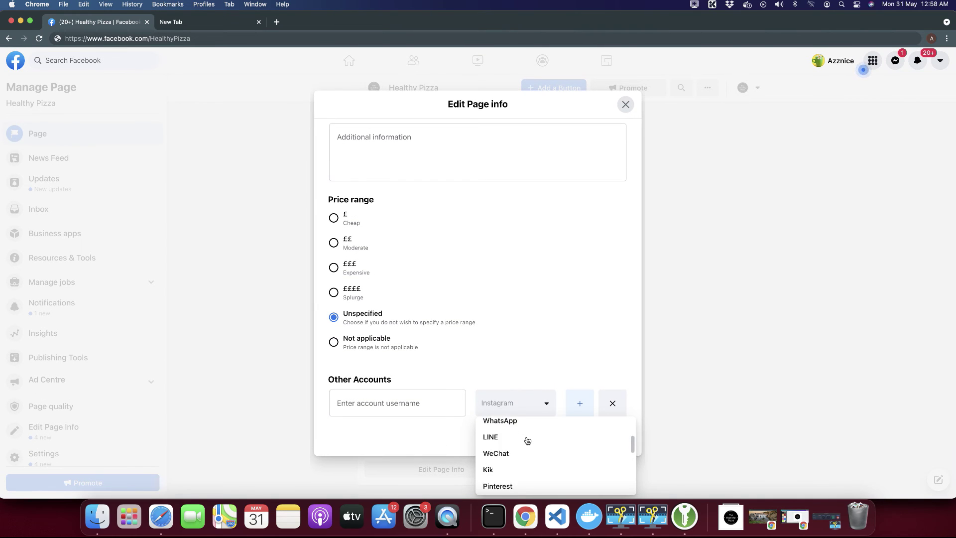
{"action": "scroll", "coordinate": [526, 440], "scroll_direction": "down", "scroll_amount": 3}
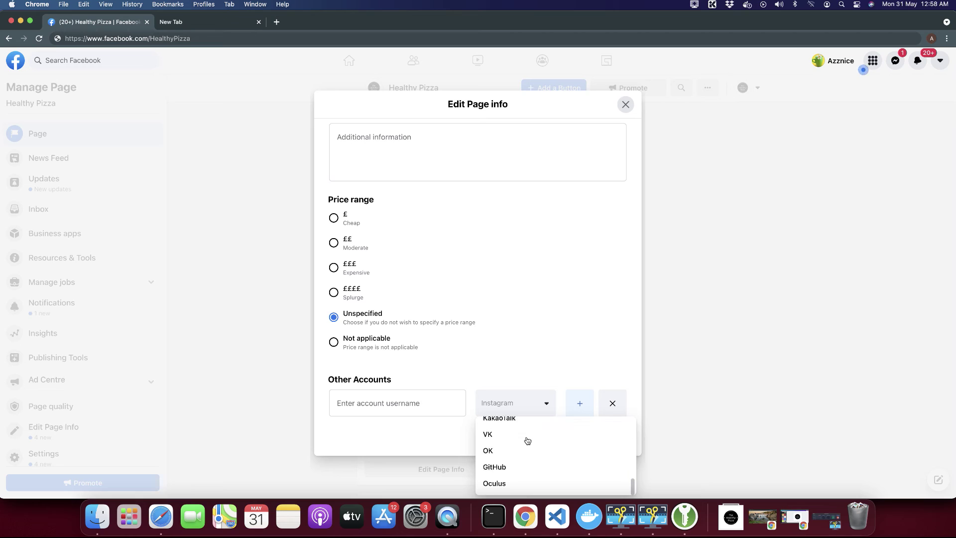
{"action": "left_click", "coordinate": [412, 397]}
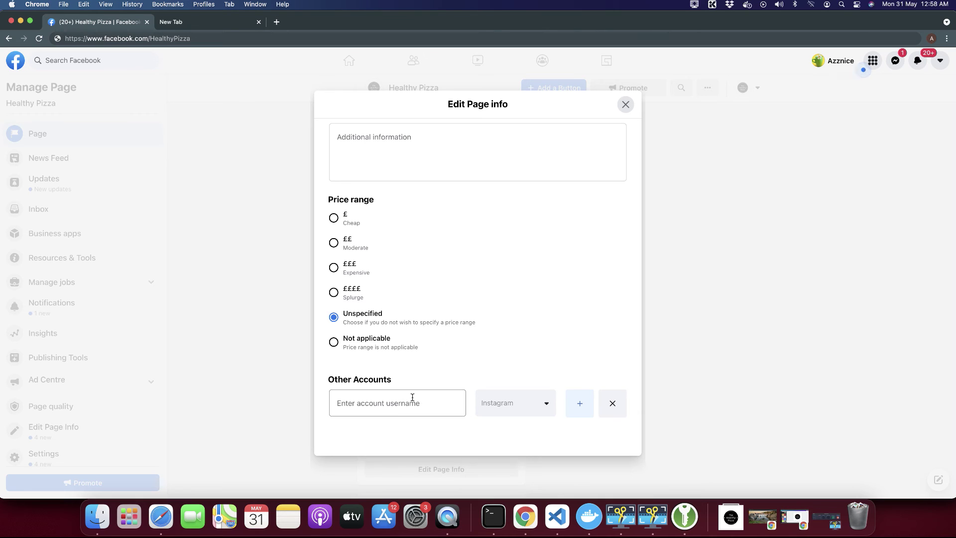
{"action": "left_click", "coordinate": [413, 397]}
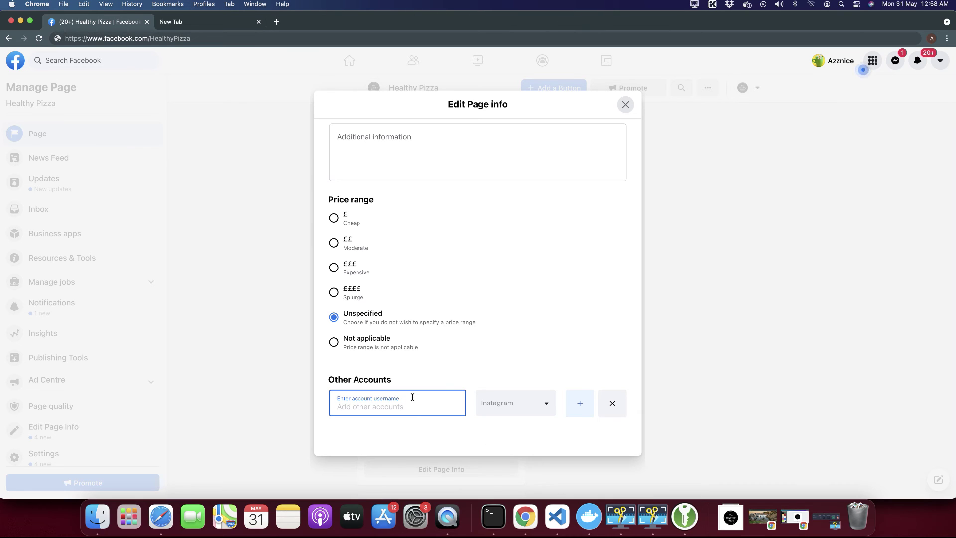
{"action": "type", "text": "thehealthy"}
{"action": "left_click", "coordinate": [581, 404]}
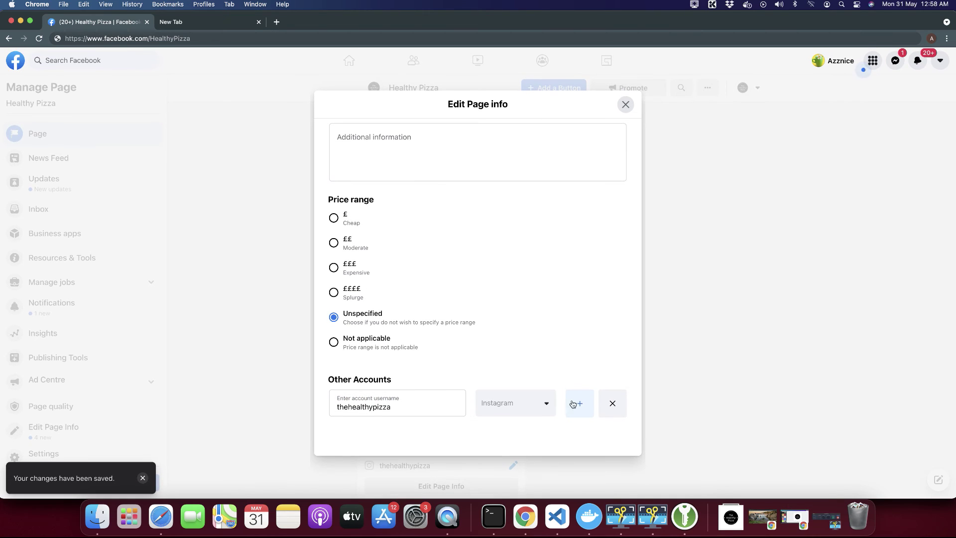
Add a second account row with username thehealthypizza and Twitter as its platform.
{"action": "left_click", "coordinate": [580, 399]}
{"action": "scroll", "coordinate": [380, 448], "scroll_direction": "down", "scroll_amount": 2}
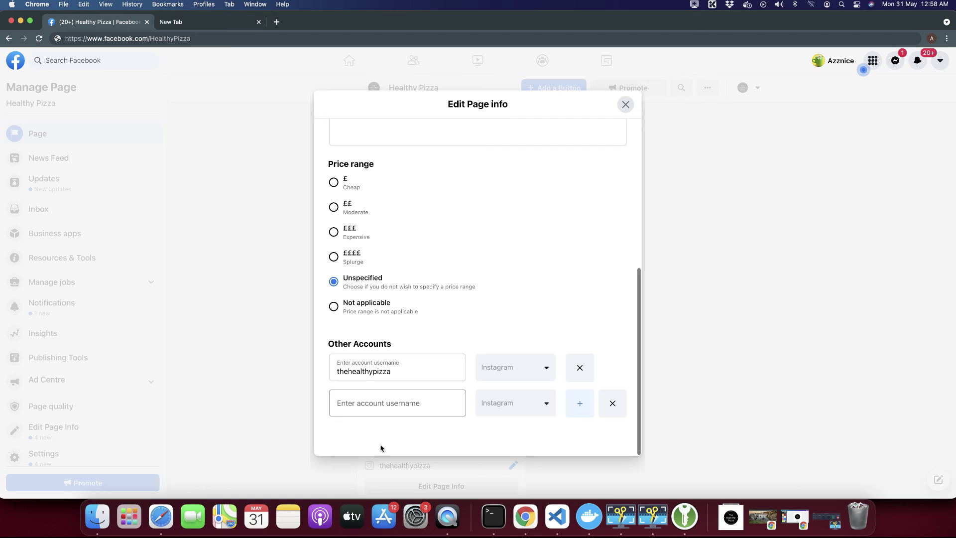
{"action": "left_click", "coordinate": [391, 404]}
{"action": "type", "text": "thehealthypizza"}
{"action": "left_click", "coordinate": [490, 403]}
{"action": "left_click", "coordinate": [502, 444]}
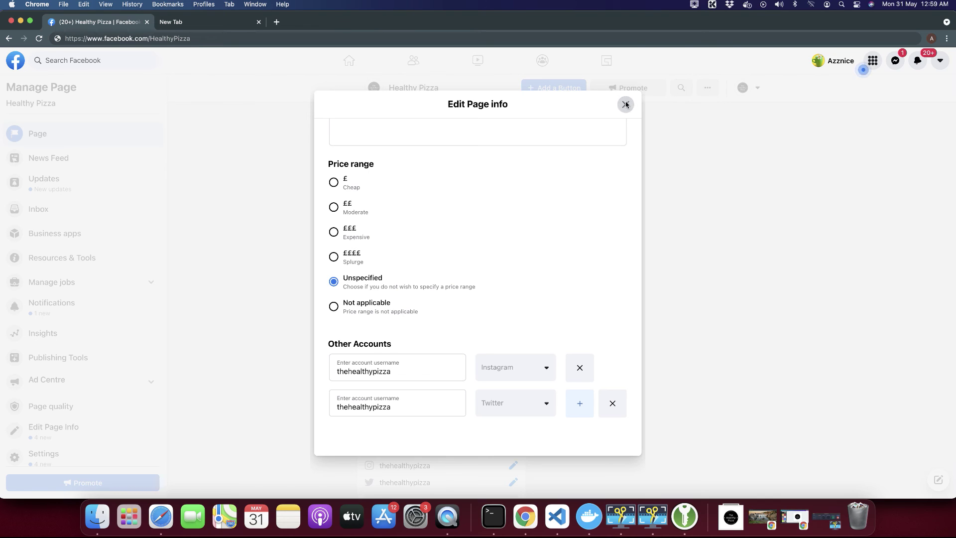
Close the info editor and check the Instagram and Twitter handles in the About section.
{"action": "left_click", "coordinate": [626, 104]}
{"action": "scroll", "coordinate": [529, 339], "scroll_direction": "down", "scroll_amount": 3}
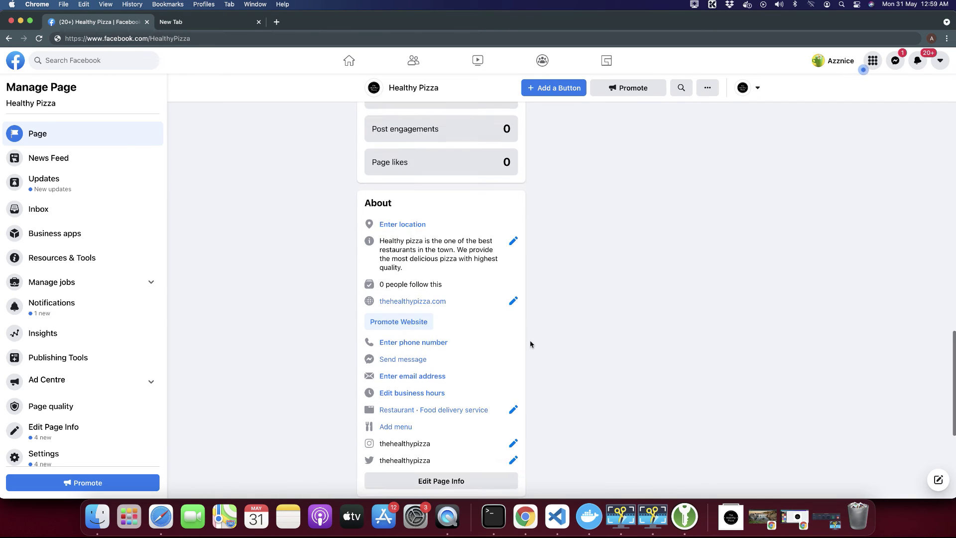
{"action": "left_click_drag", "start_coordinate": [390, 321], "coordinate": [437, 340]}
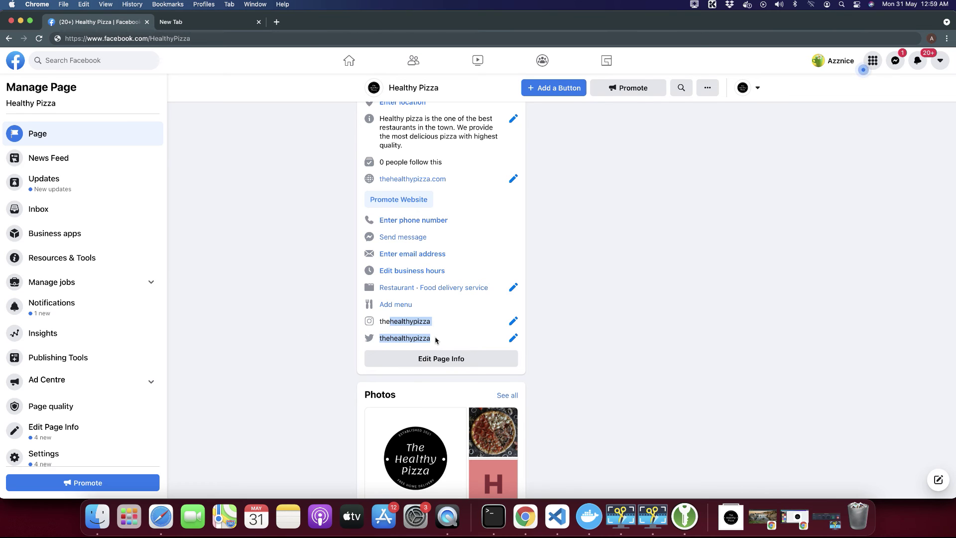
{"action": "scroll", "coordinate": [435, 340], "scroll_direction": "up", "scroll_amount": 2}
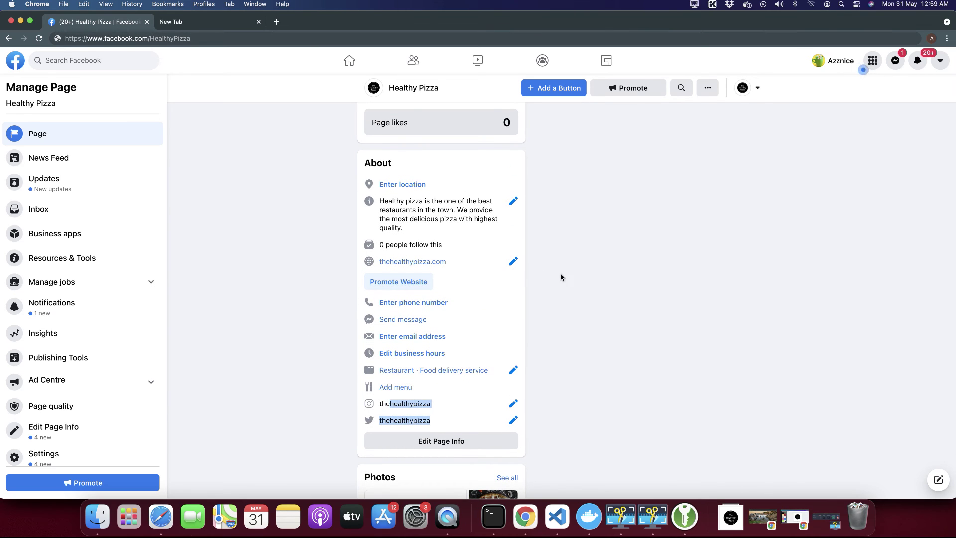
{"action": "scroll", "coordinate": [658, 290], "scroll_direction": "up", "scroll_amount": 10}
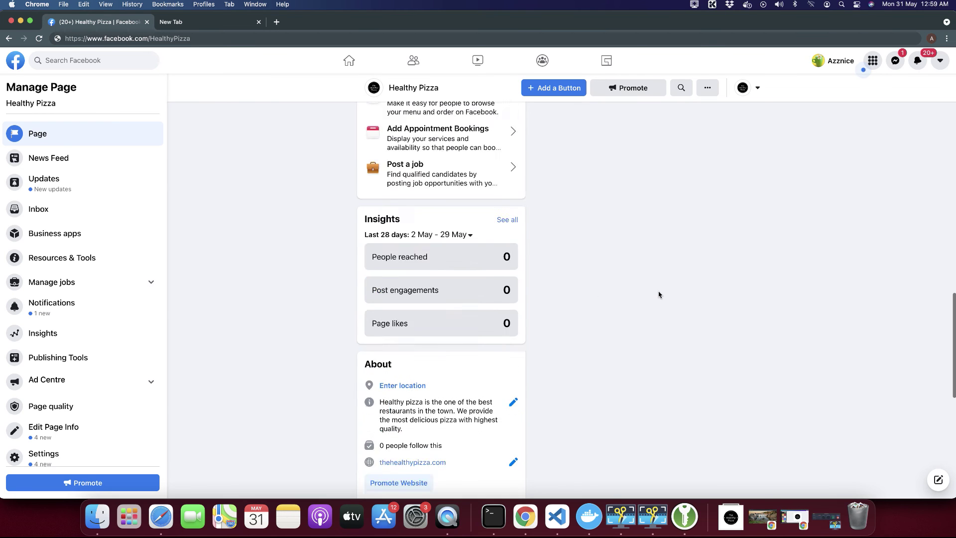
{"action": "scroll", "coordinate": [657, 292], "scroll_direction": "up", "scroll_amount": 5}
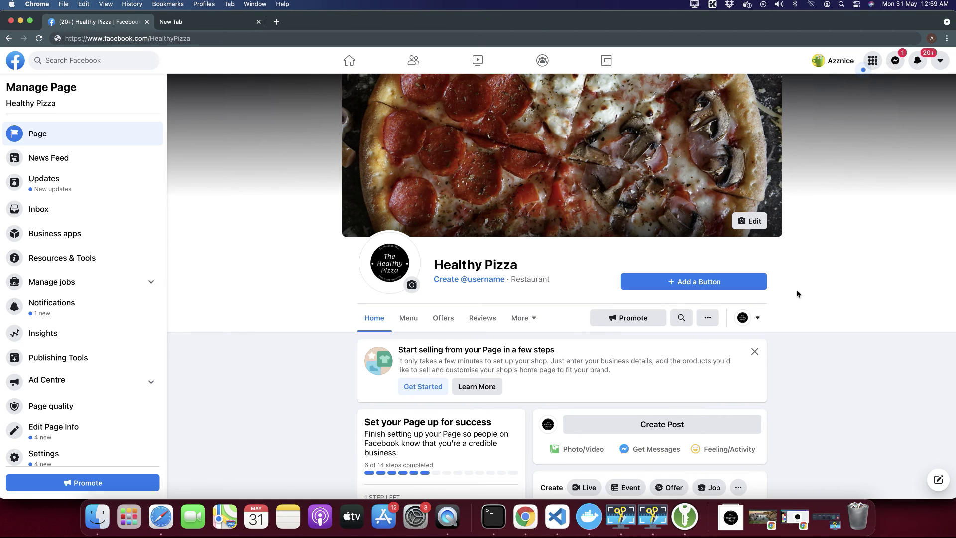
{"action": "scroll", "coordinate": [796, 294], "scroll_direction": "down", "scroll_amount": 1}
Open and dismiss the interact-as choices, then return to the page header.
{"action": "left_click", "coordinate": [756, 316]}
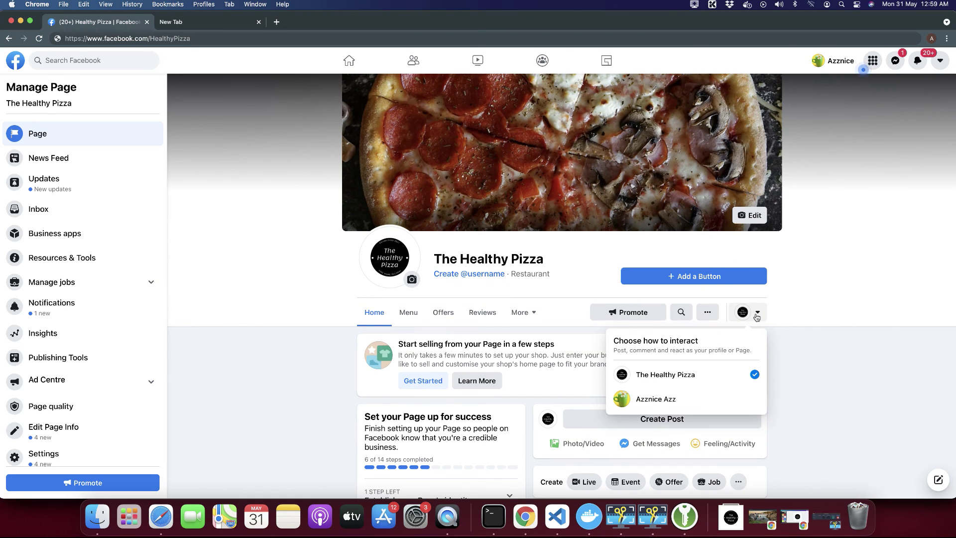
{"action": "left_click", "coordinate": [806, 299]}
{"action": "scroll", "coordinate": [806, 299], "scroll_direction": "down", "scroll_amount": 2}
{"action": "scroll", "coordinate": [805, 299], "scroll_direction": "down", "scroll_amount": 5}
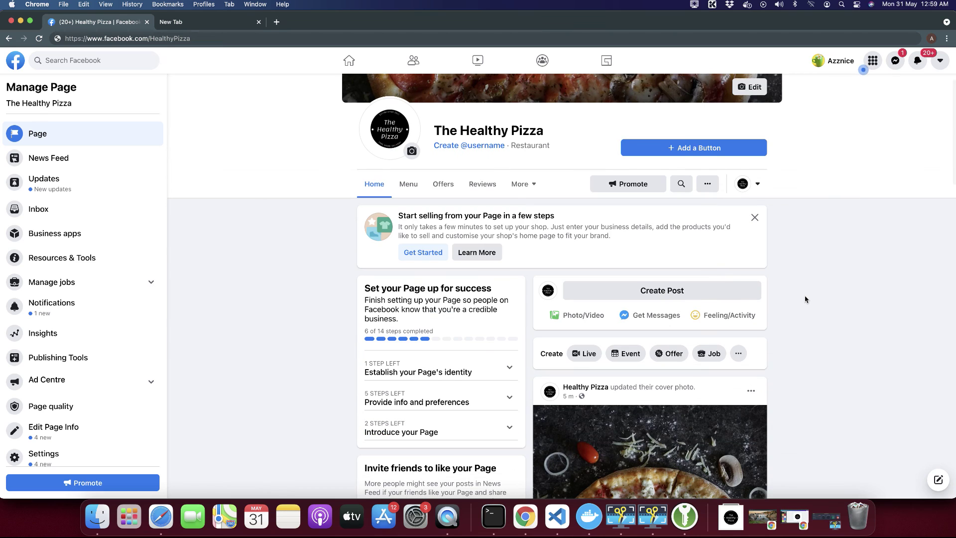
{"action": "scroll", "coordinate": [806, 299], "scroll_direction": "up", "scroll_amount": 5}
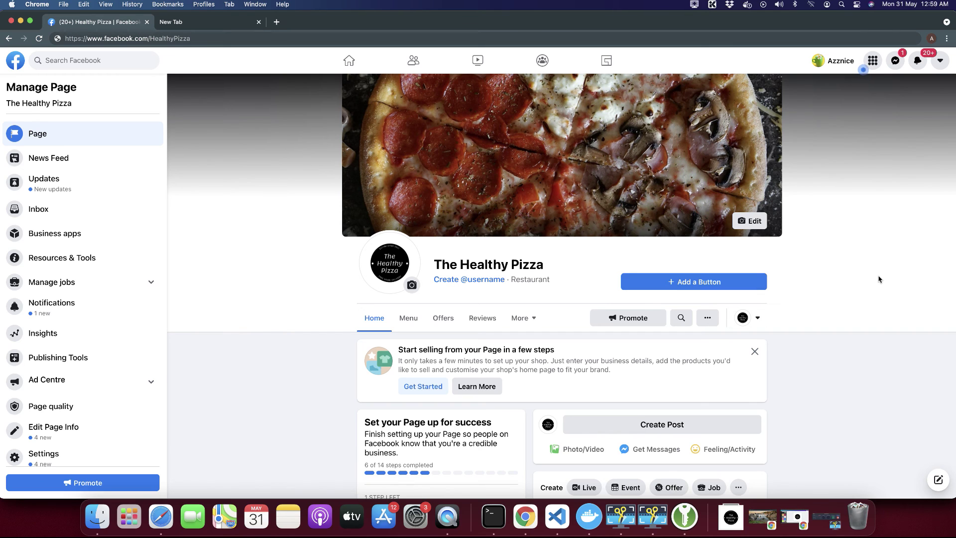
Choose Call Now as the page's action button and start entering the business phone number.
{"action": "left_click", "coordinate": [694, 282]}
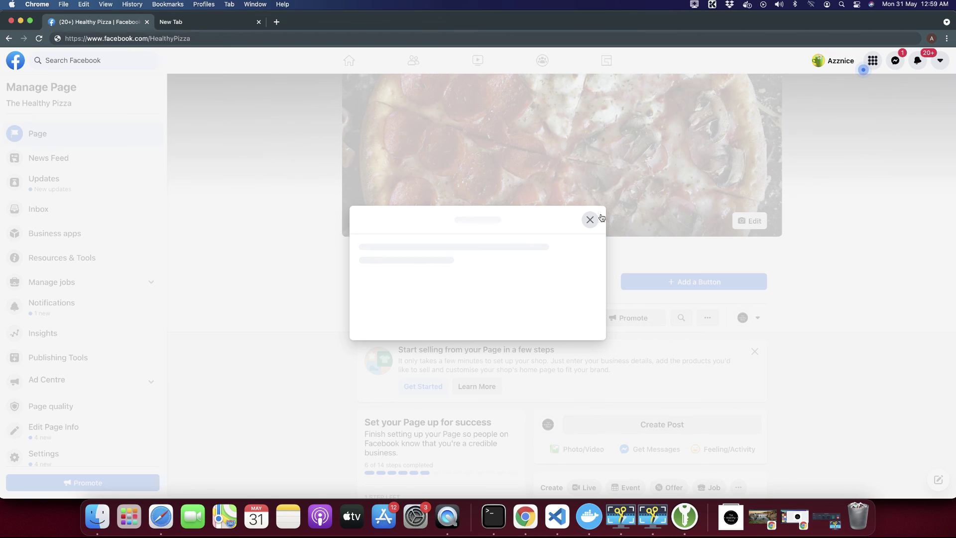
{"action": "scroll", "coordinate": [497, 334], "scroll_direction": "down", "scroll_amount": 5}
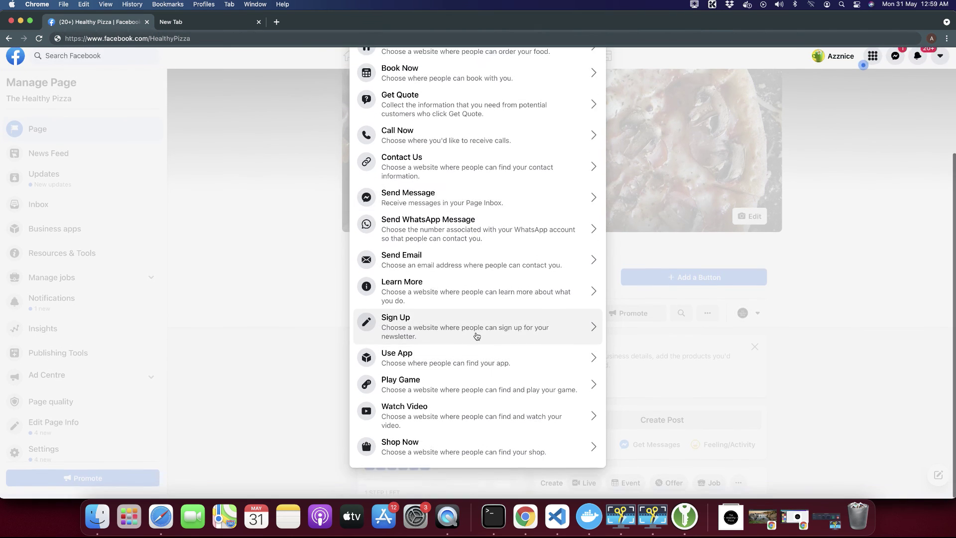
{"action": "scroll", "coordinate": [476, 336], "scroll_direction": "up", "scroll_amount": 5}
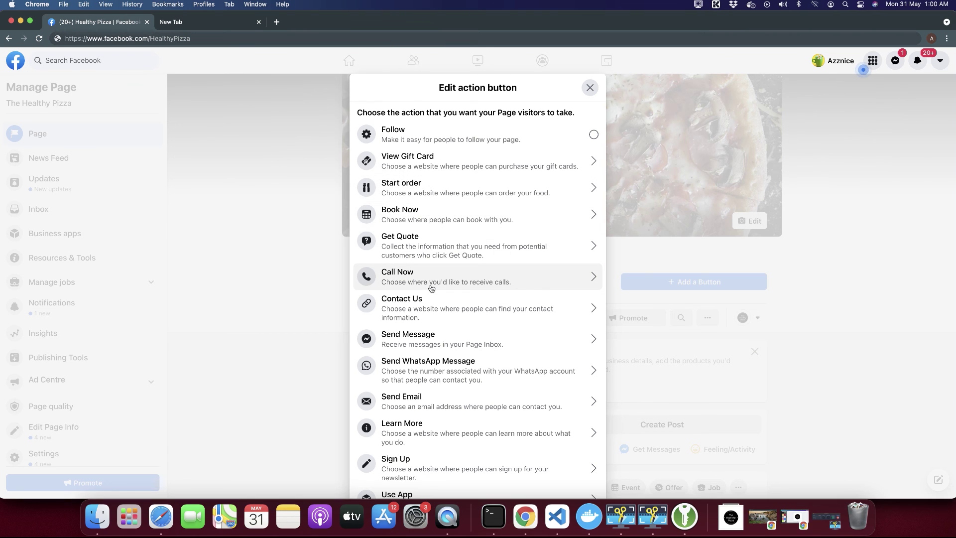
{"action": "scroll", "coordinate": [428, 278], "scroll_direction": "down", "scroll_amount": 3}
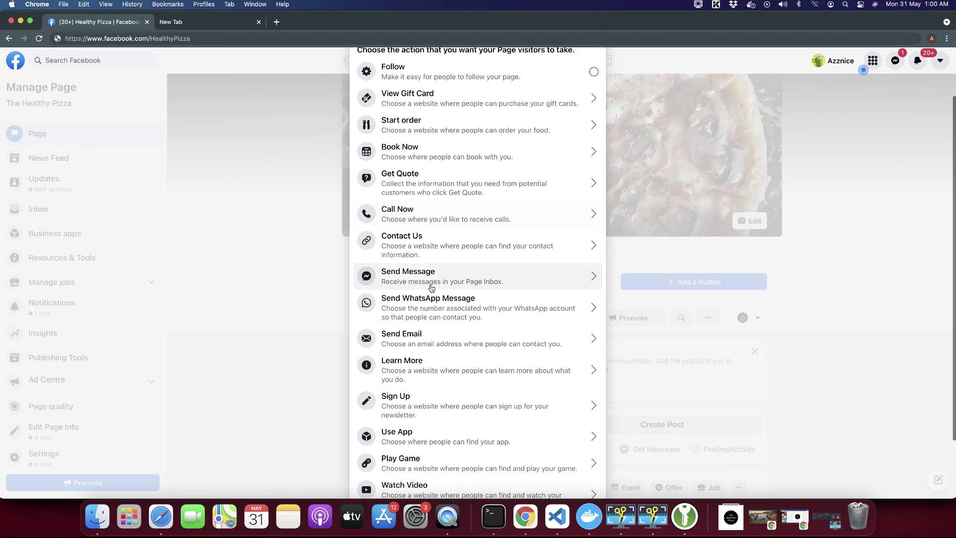
{"action": "scroll", "coordinate": [457, 245], "scroll_direction": "down", "scroll_amount": 3}
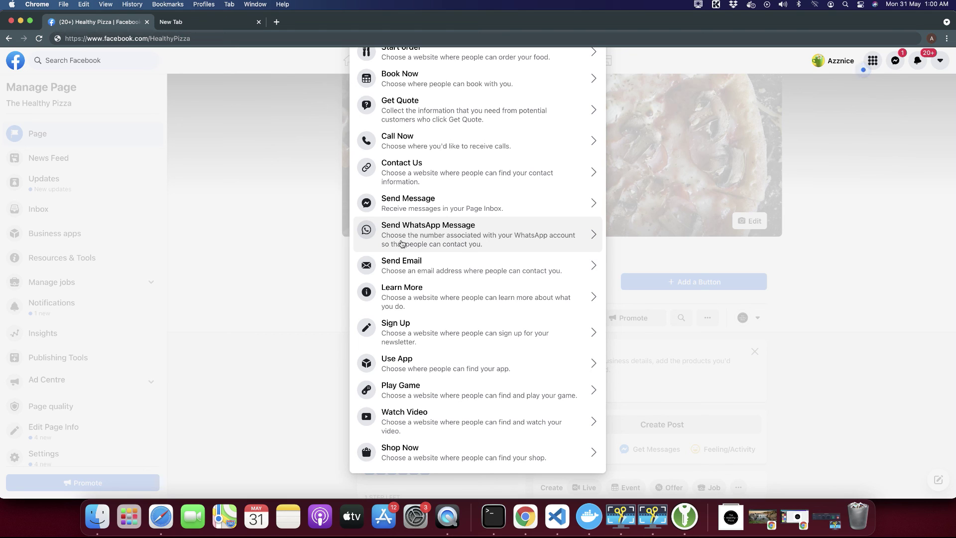
{"action": "scroll", "coordinate": [425, 277], "scroll_direction": "down", "scroll_amount": 1}
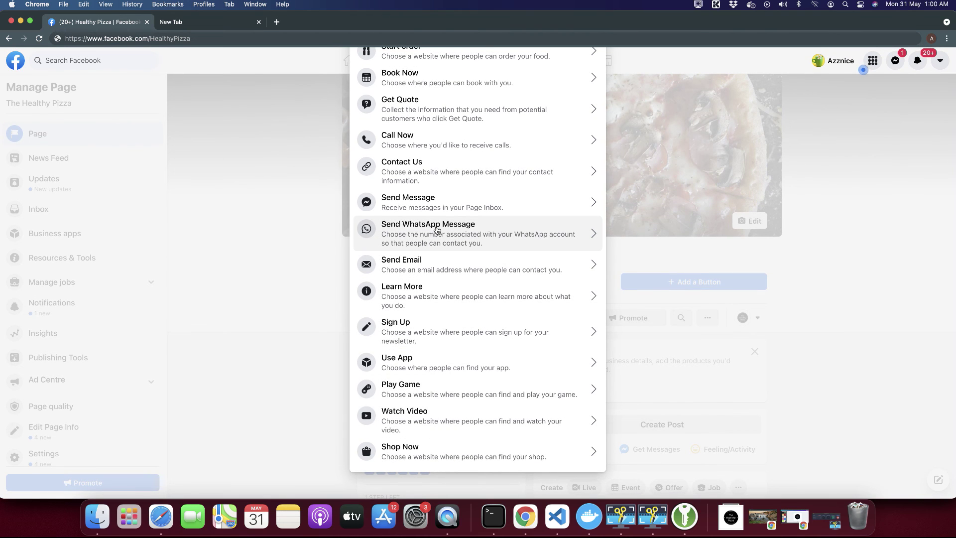
{"action": "scroll", "coordinate": [436, 229], "scroll_direction": "up", "scroll_amount": 4}
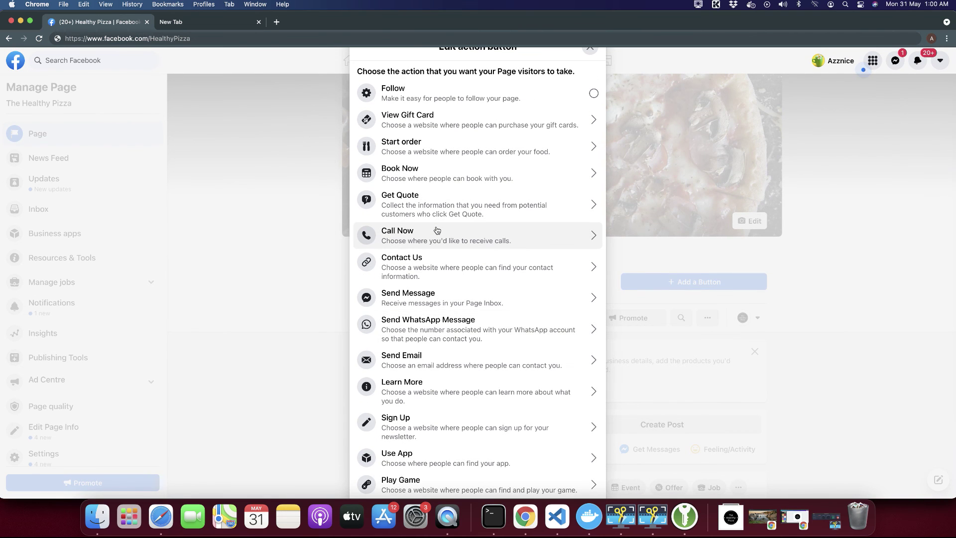
{"action": "left_click", "coordinate": [436, 229]}
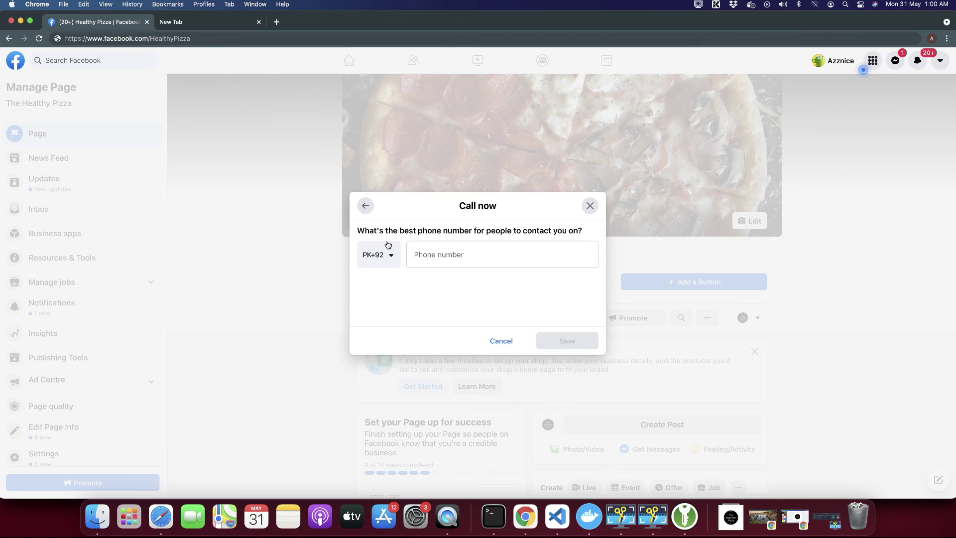
{"action": "left_click", "coordinate": [444, 249]}
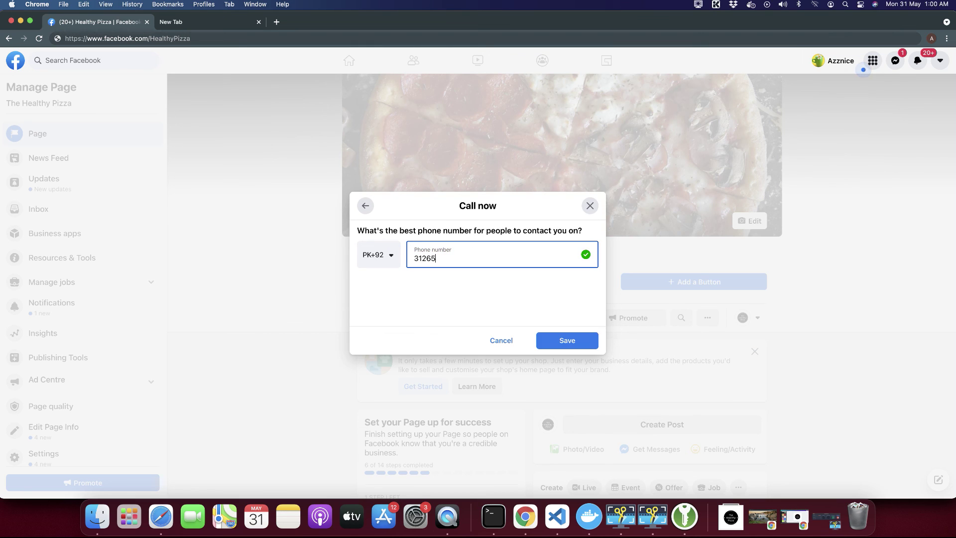
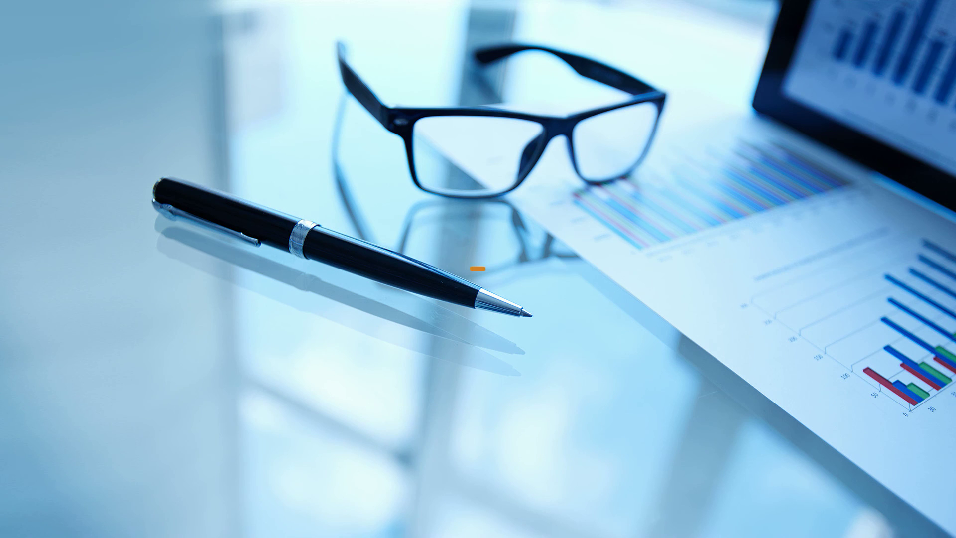